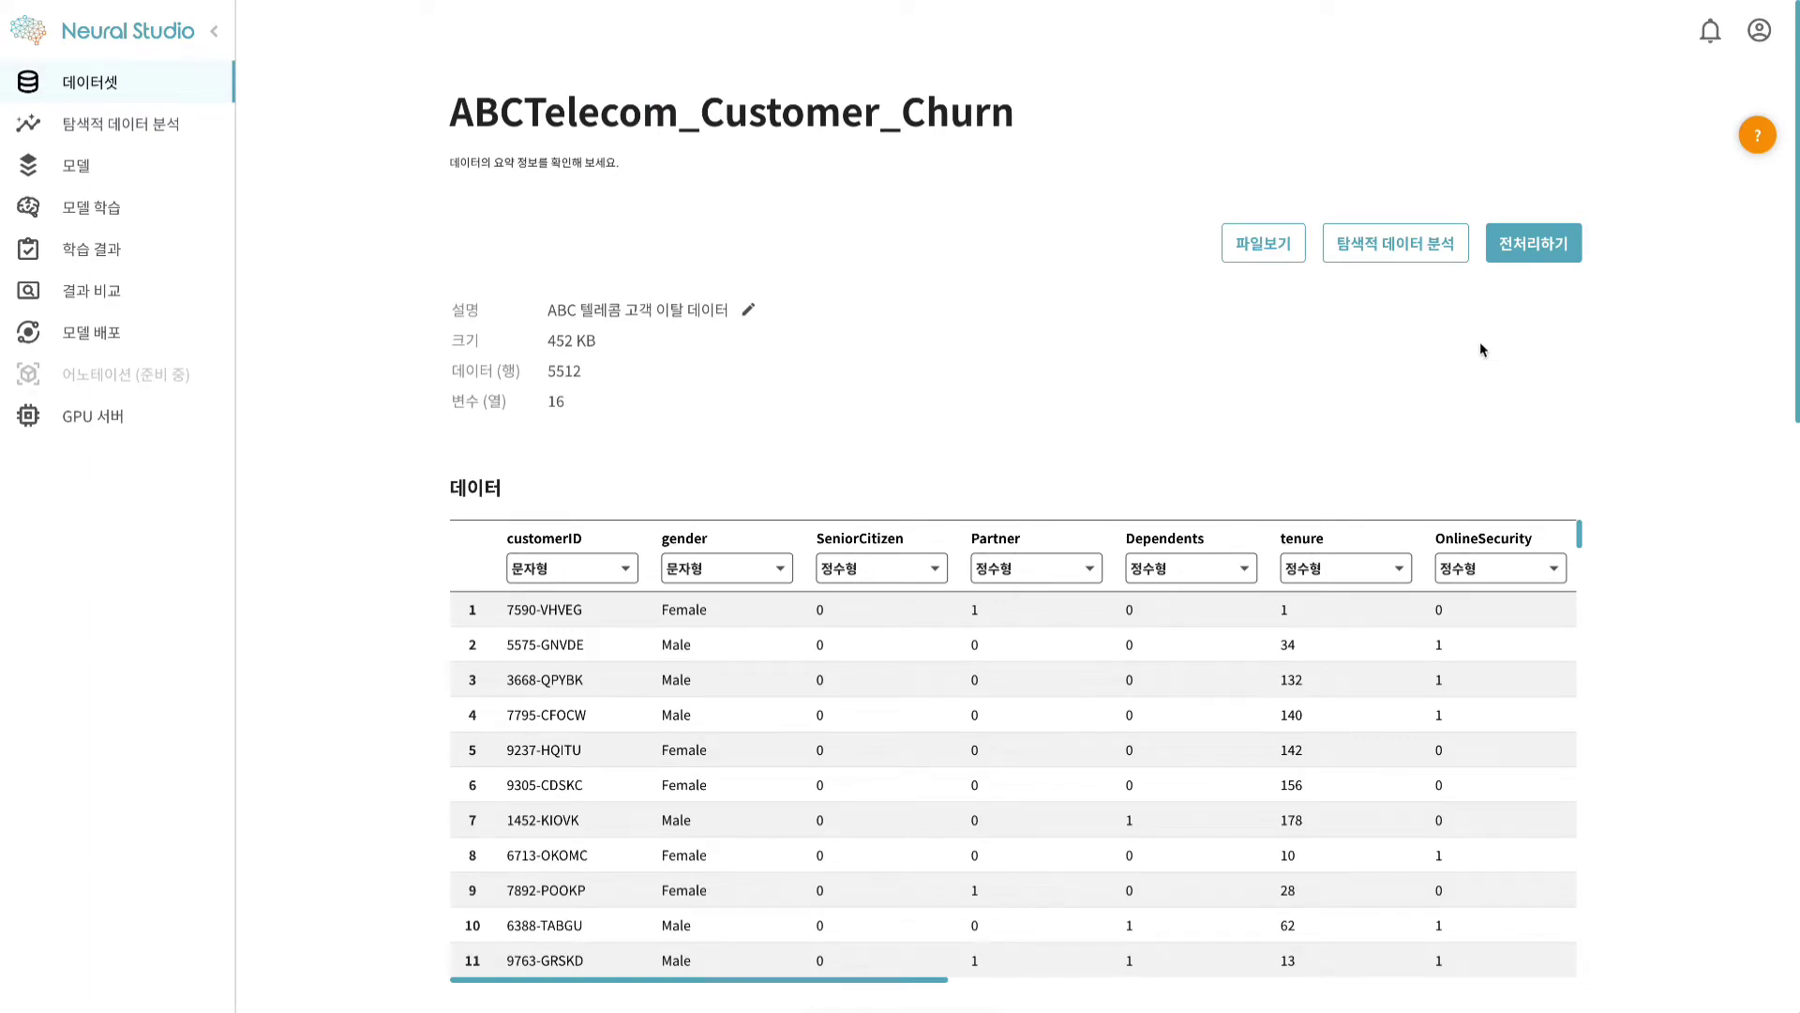
# Add an outlier-handling preprocessing step that deletes the Tukey outlier rows of tenure, preview it and complete it
pyautogui.click(1532, 257)
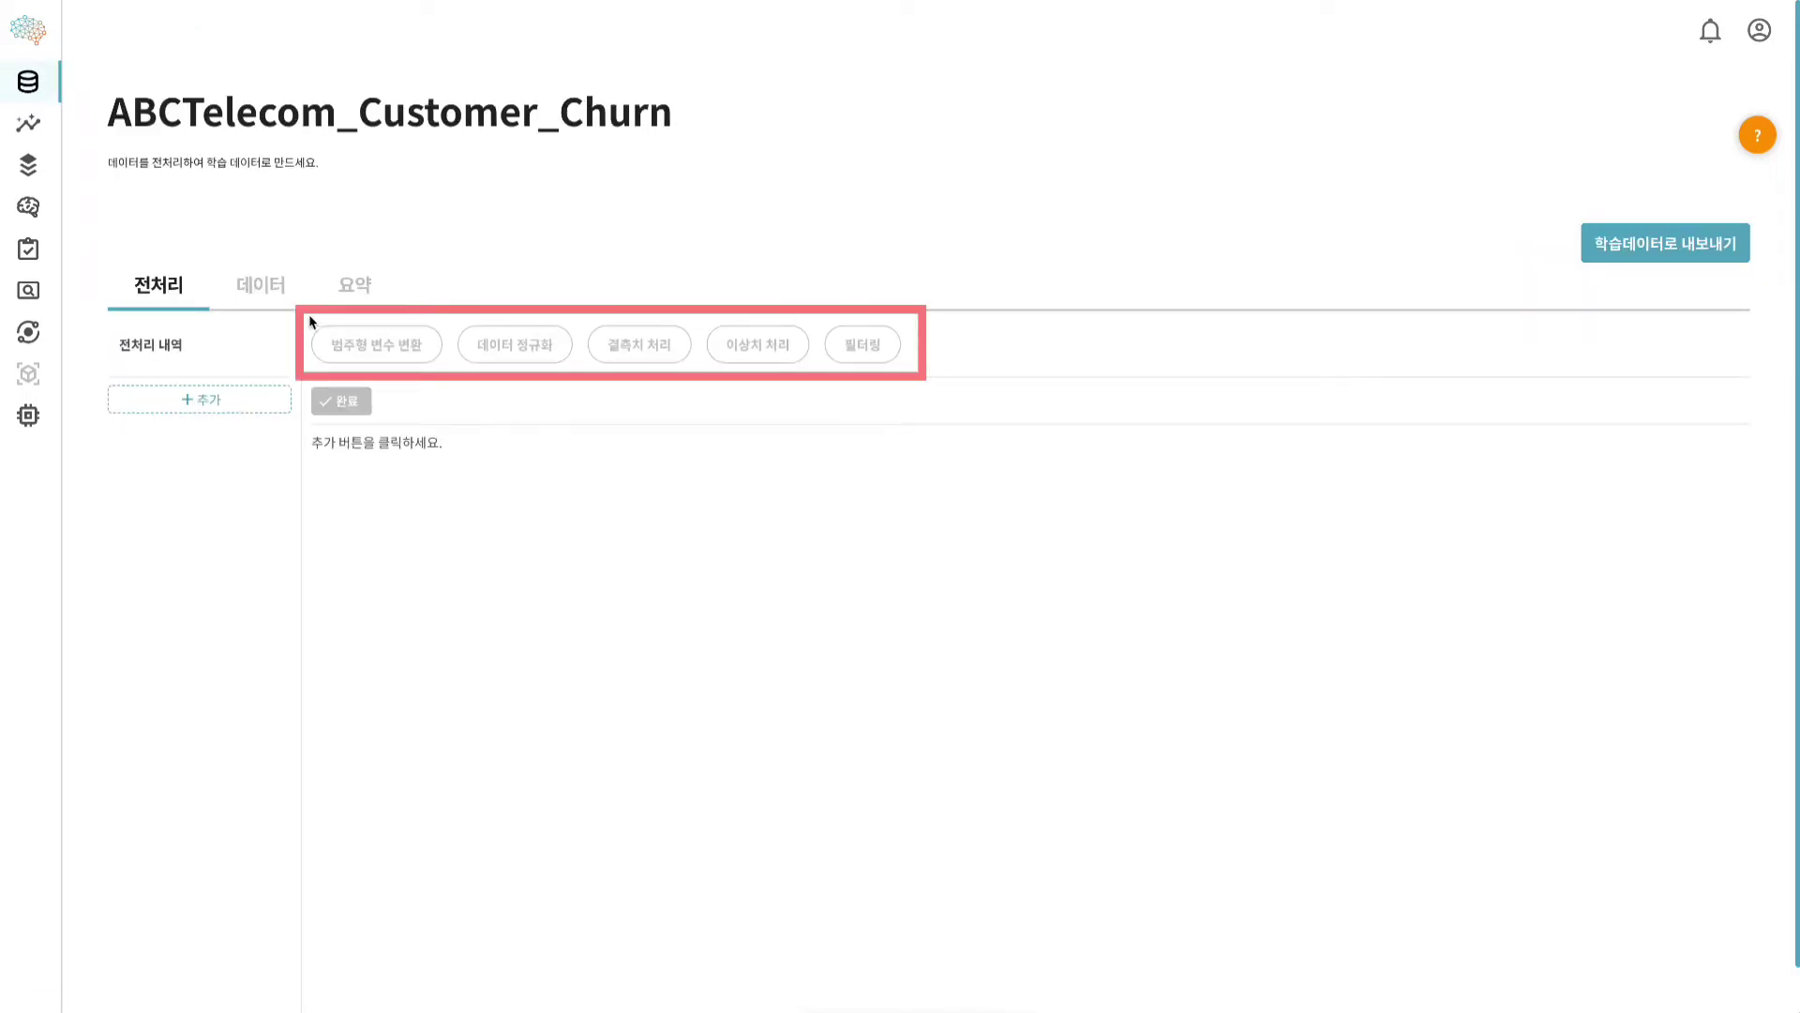
pyautogui.click(169, 406)
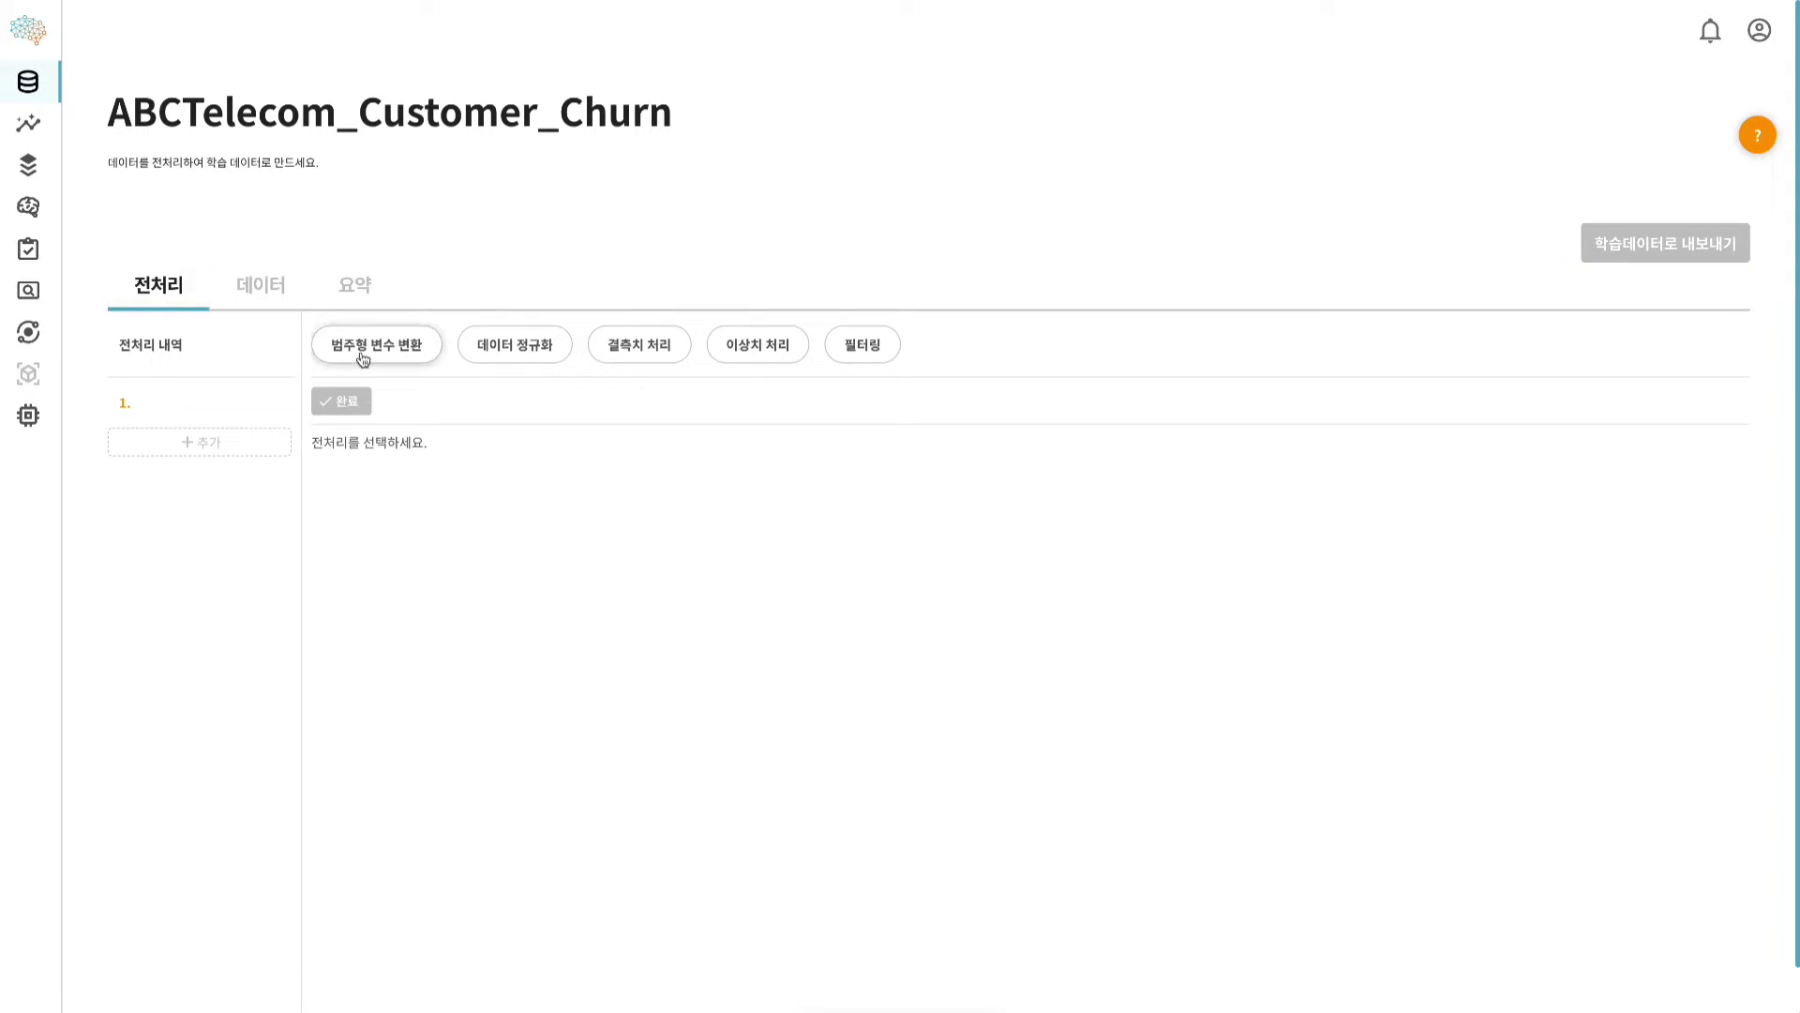
pyautogui.click(771, 347)
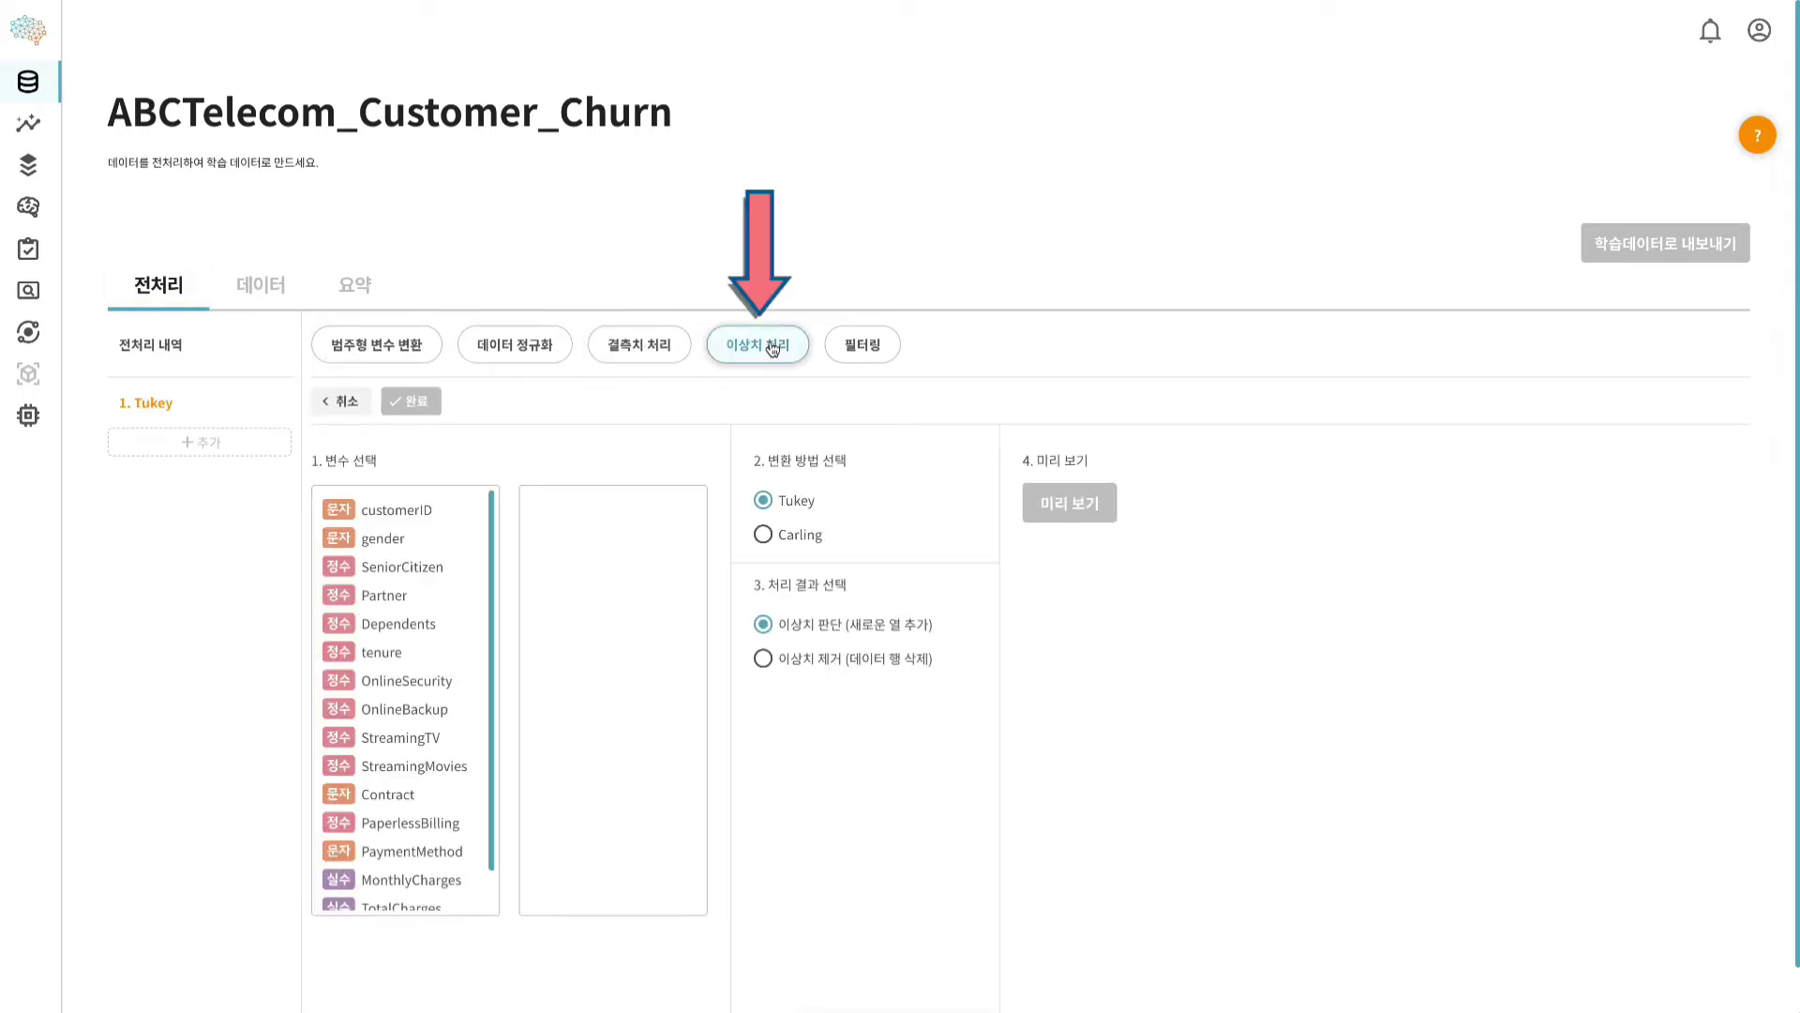
pyautogui.click(388, 662)
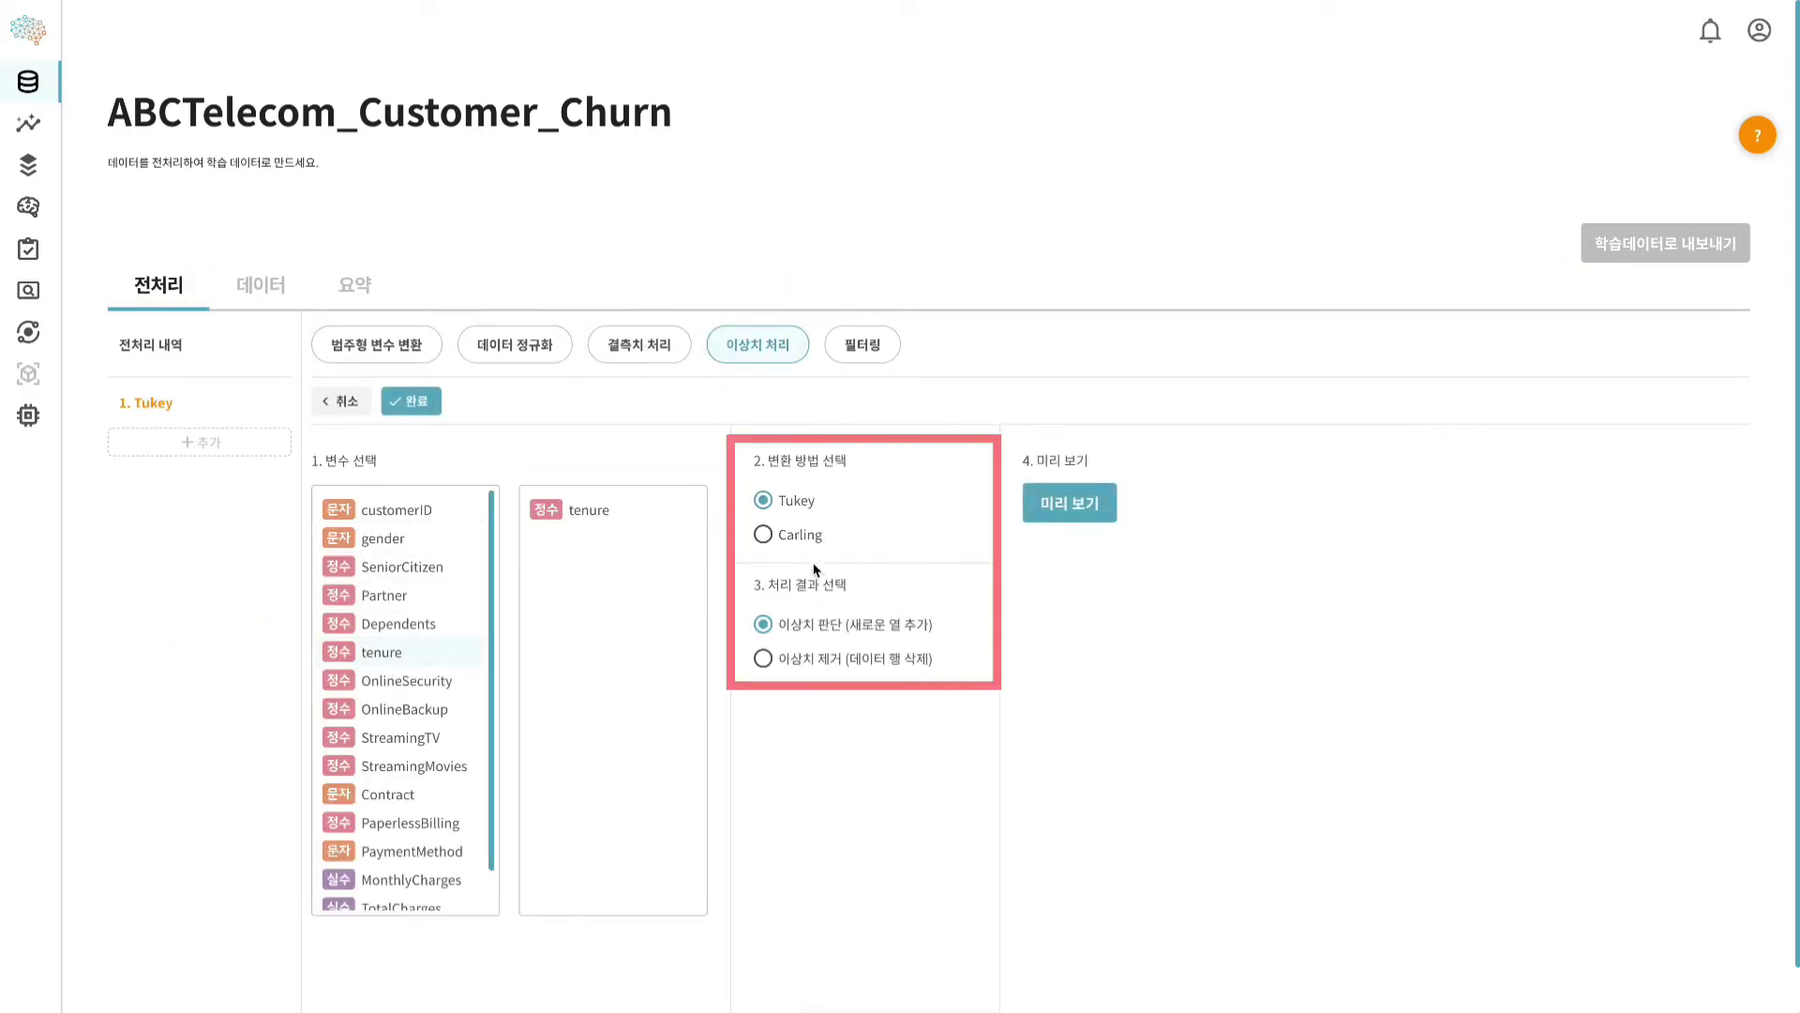
pyautogui.click(799, 658)
pyautogui.click(1087, 506)
pyautogui.scroll(-2, 1213, 728)
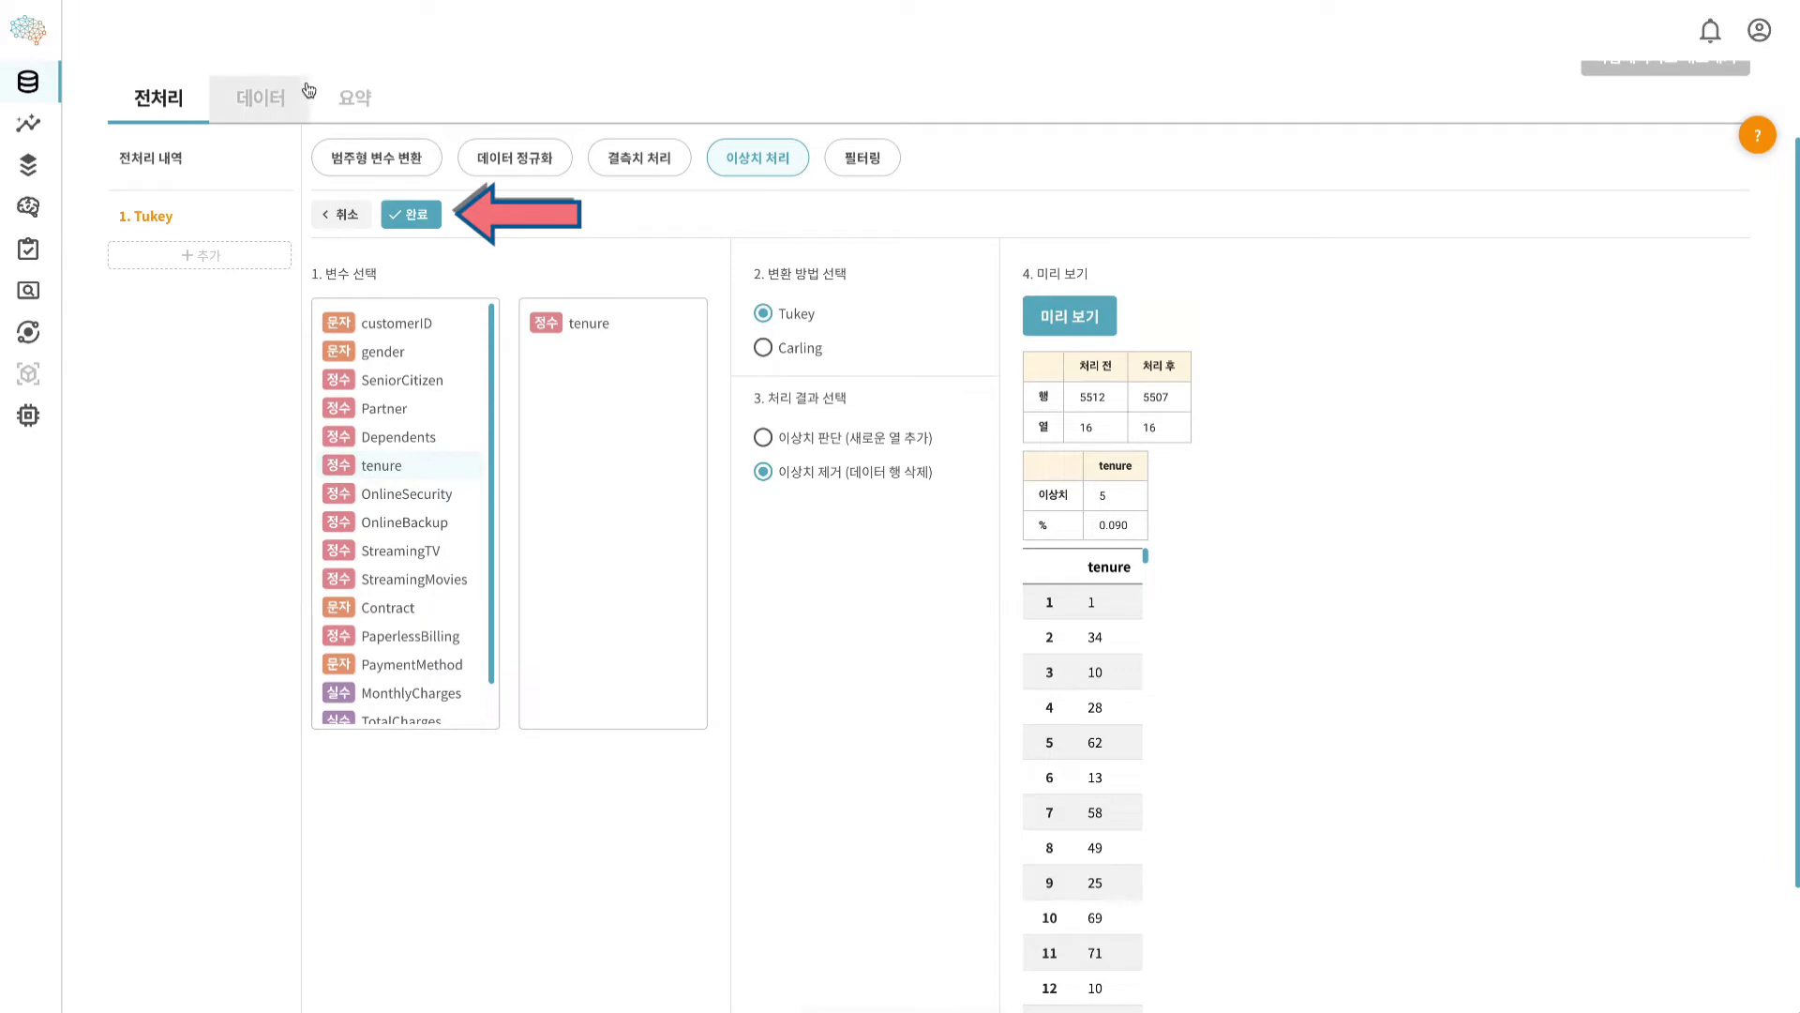
pyautogui.click(404, 221)
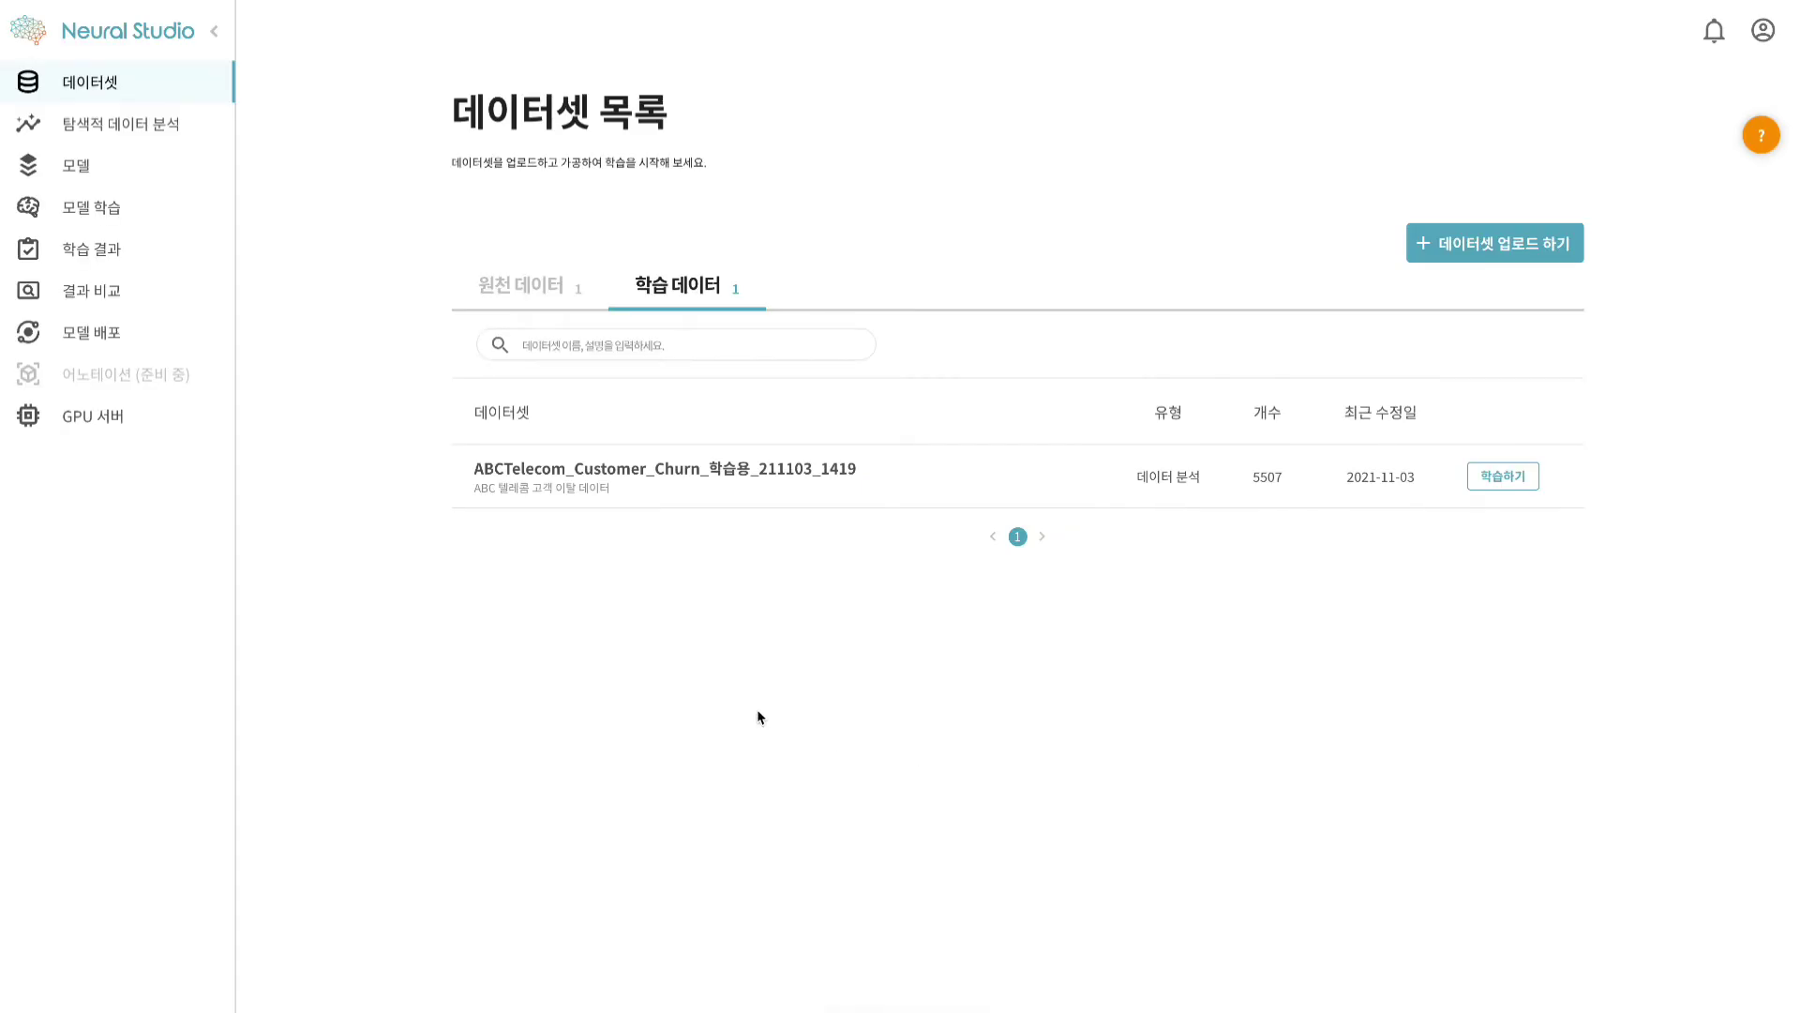
# Check the source and training dataset lists, and start a classification analysis training on ABCTelecom_Customer_Churn_학습용_211103_1419
pyautogui.click(537, 291)
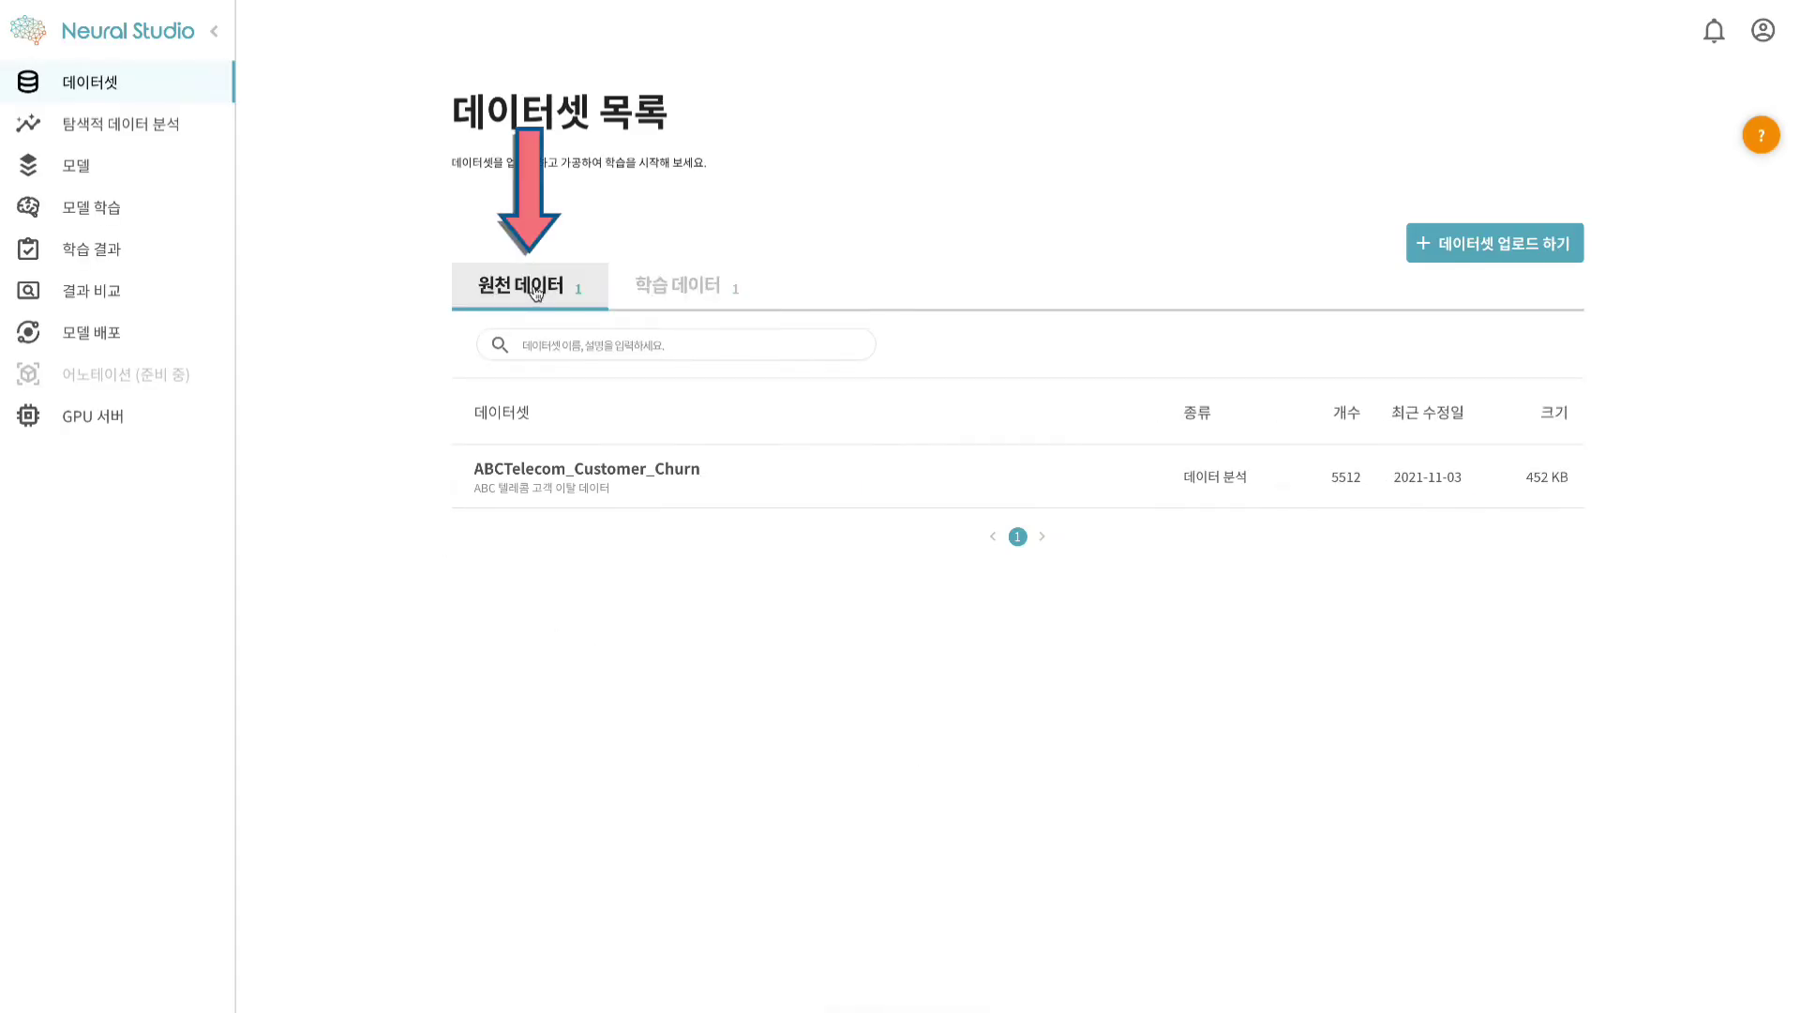
pyautogui.click(673, 291)
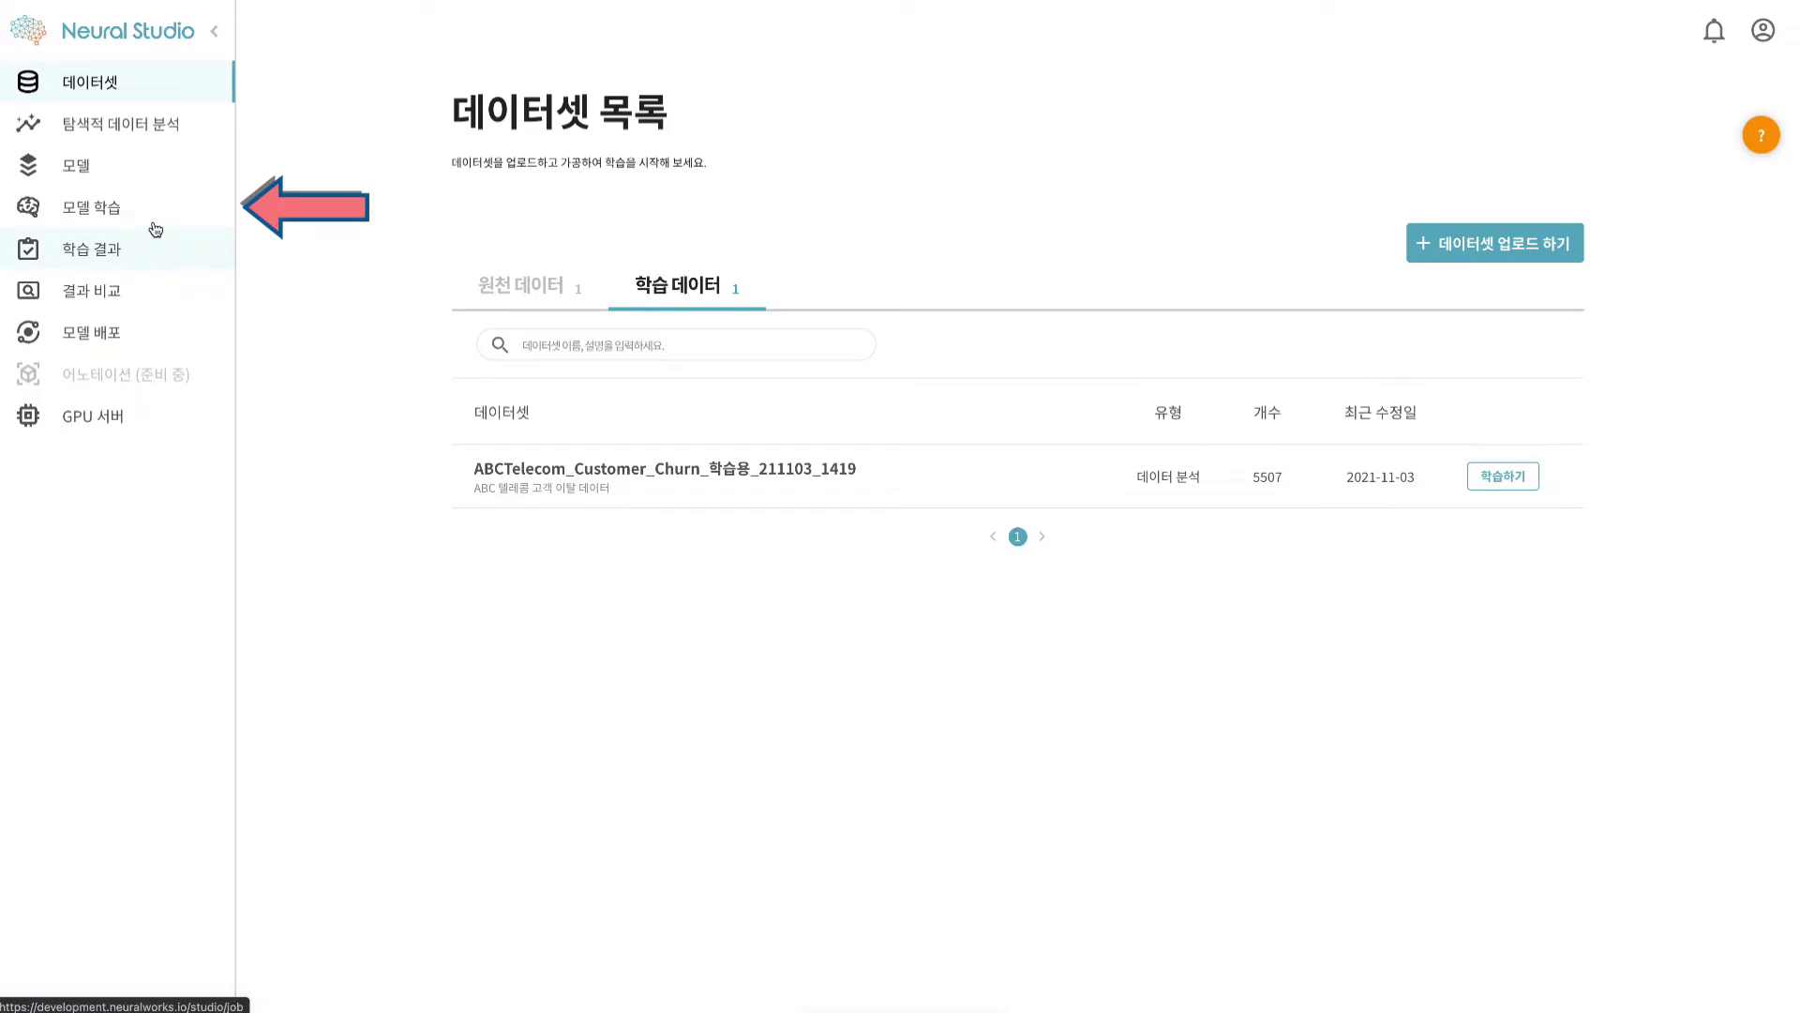
pyautogui.click(150, 222)
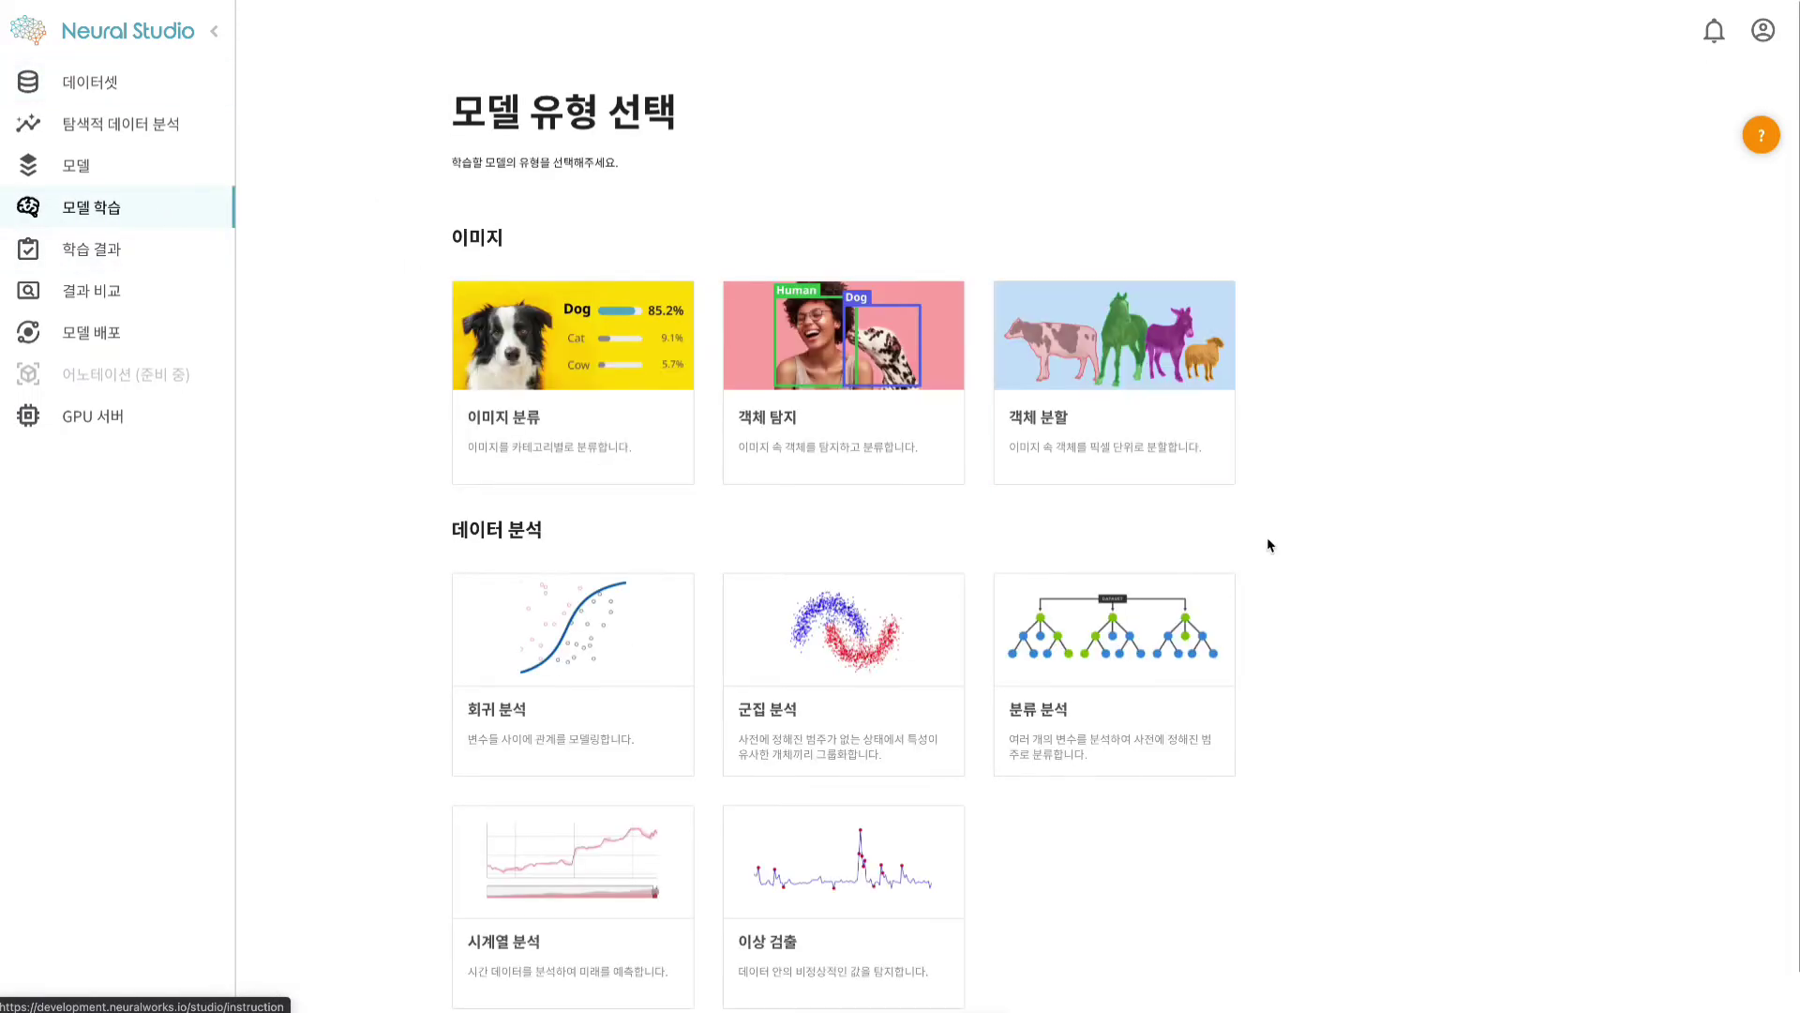
pyautogui.click(1159, 664)
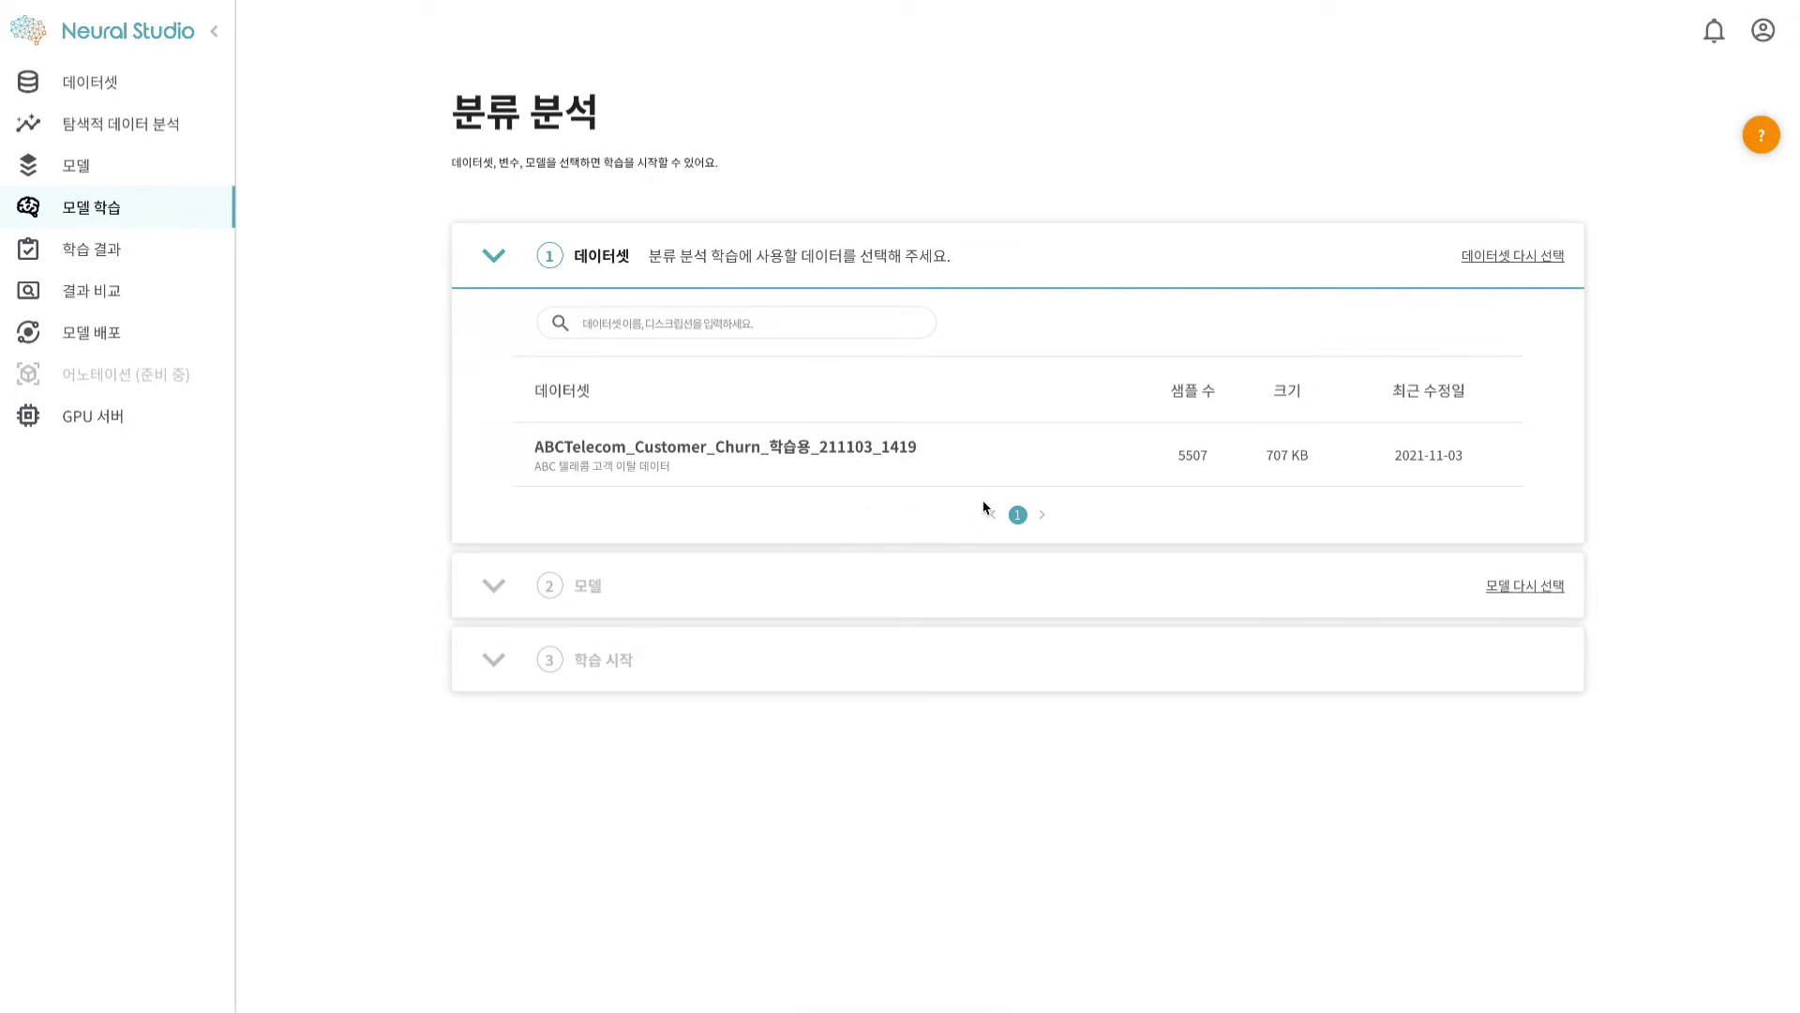
pyautogui.click(1001, 452)
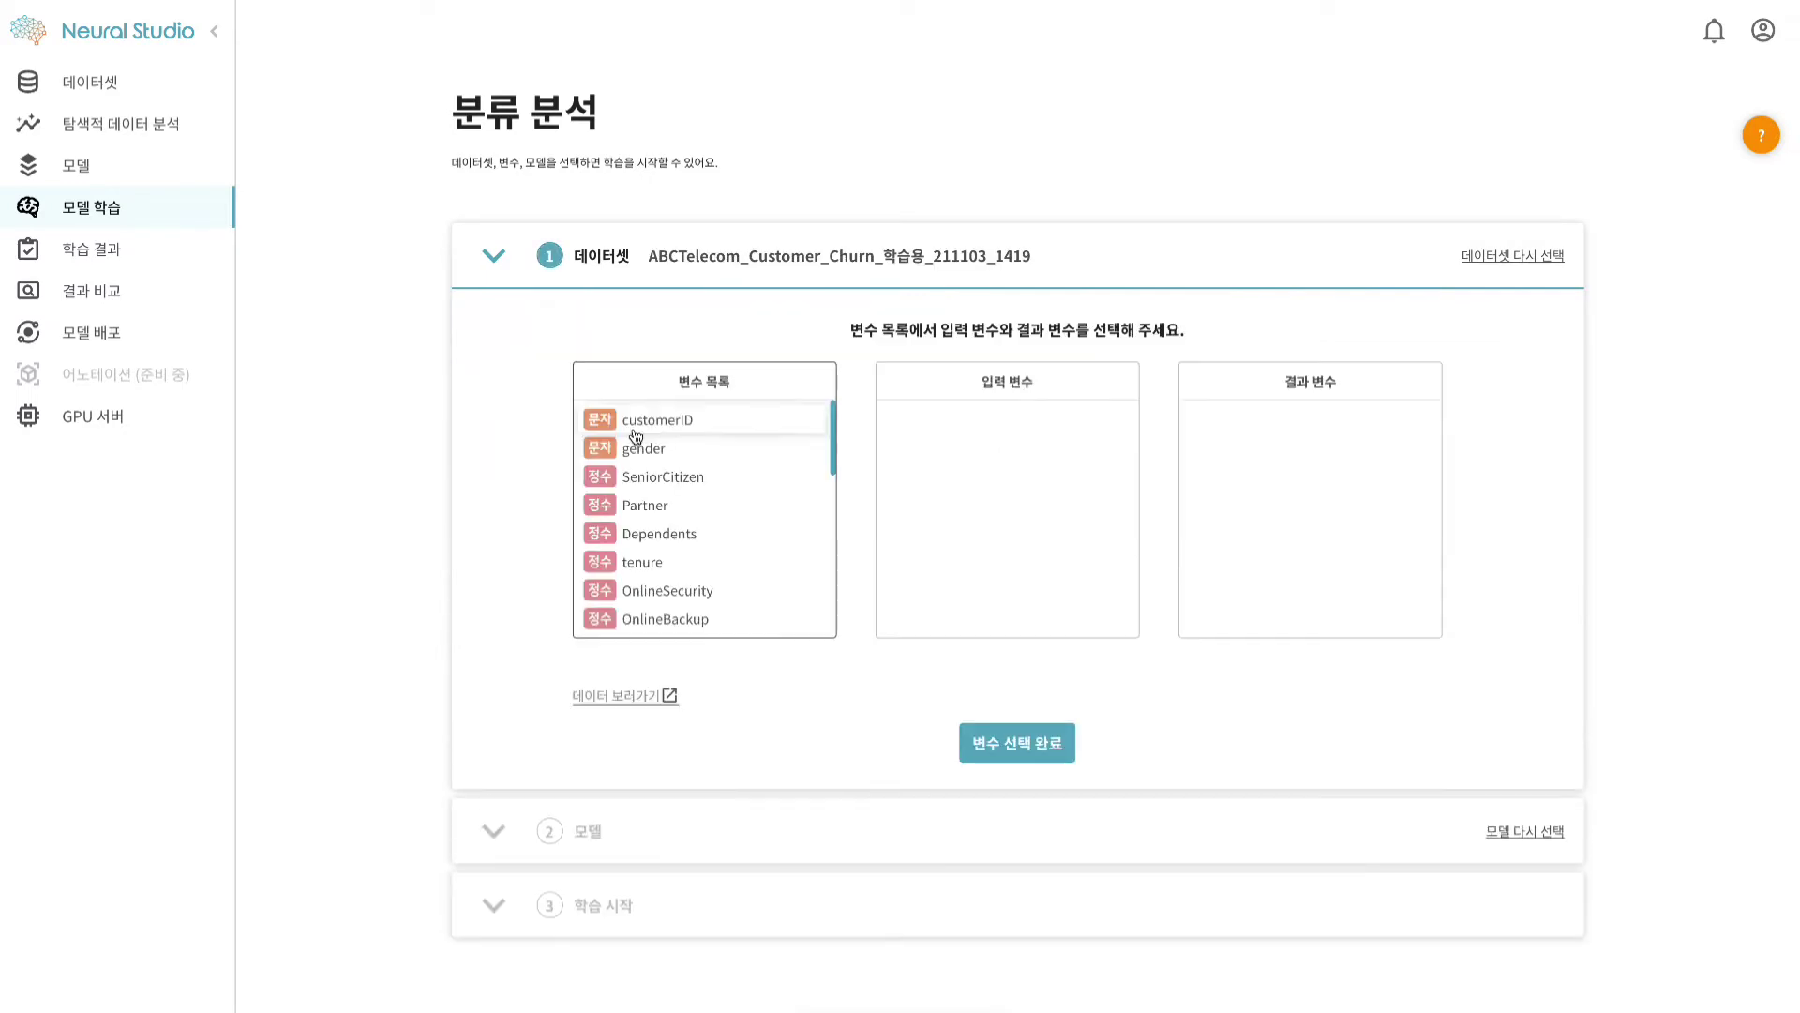
# Assign SeniorCitizen, Partner, Dependents, tenure and OnlineSecurity as input variables and Churn as the result variable, and confirm the selection
pyautogui.click(826, 415)
pyautogui.scroll(-5, 716, 503)
pyautogui.click(656, 532)
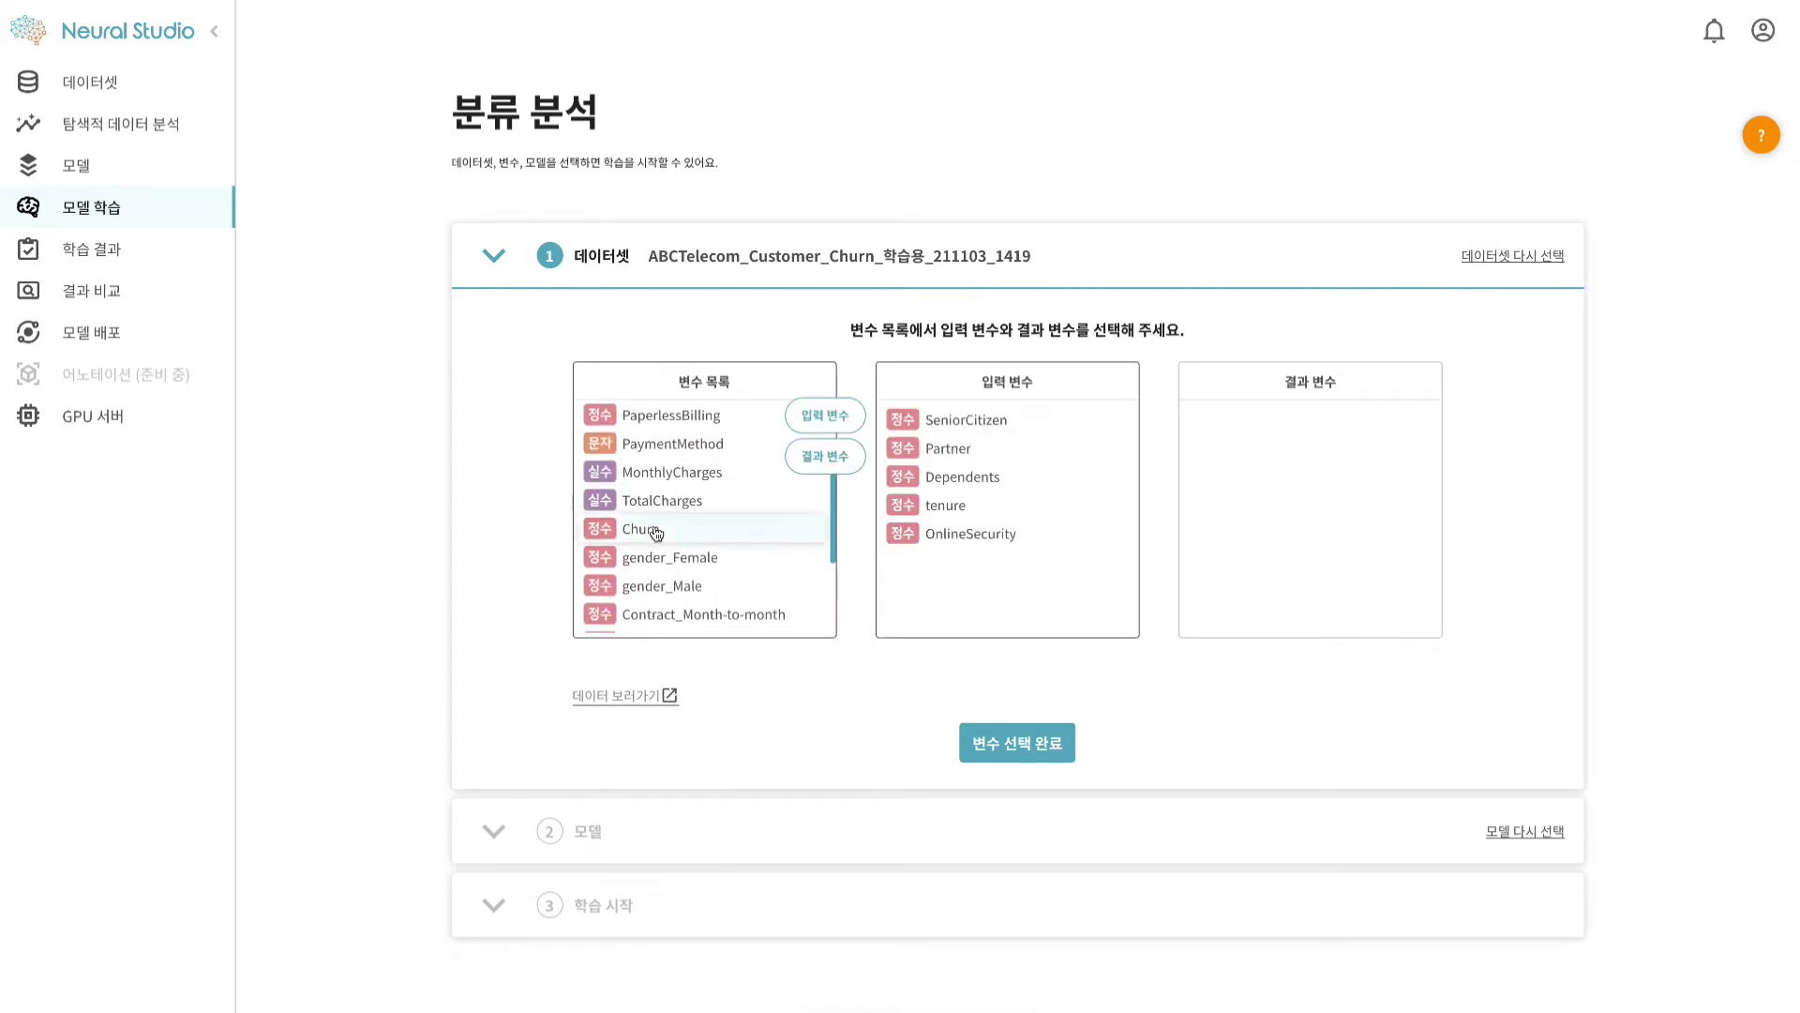
pyautogui.click(827, 459)
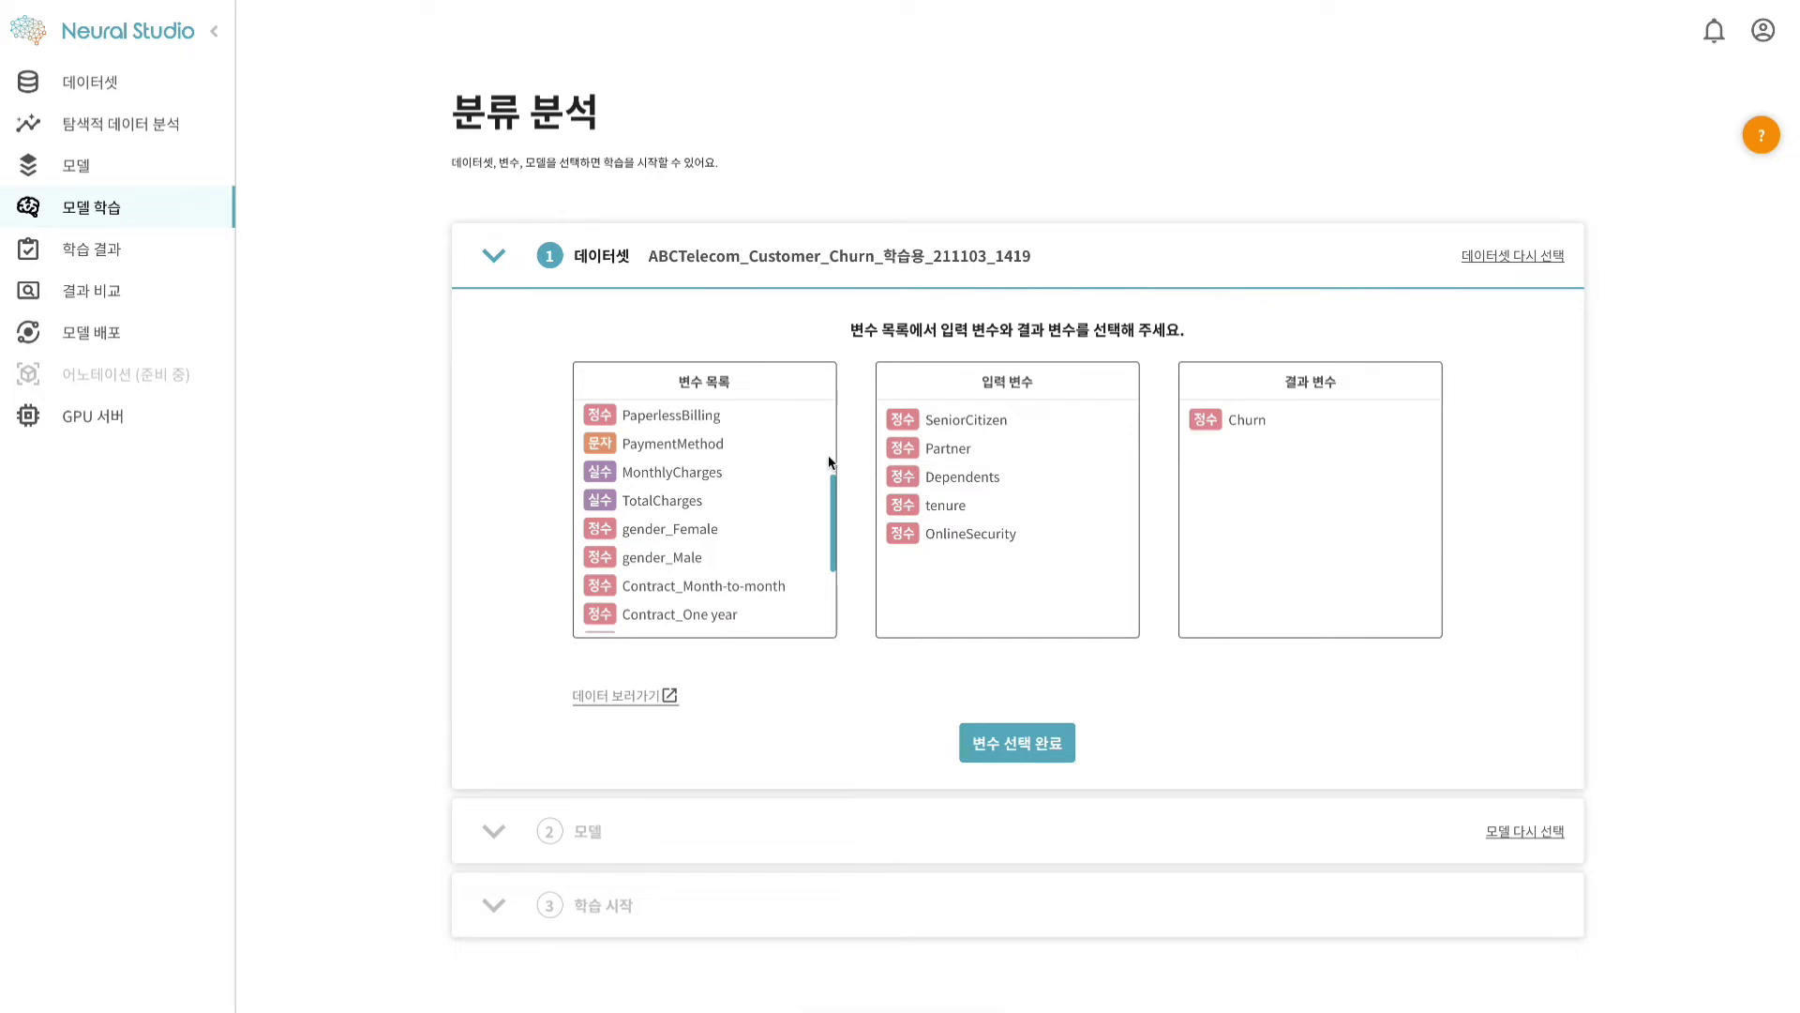
pyautogui.click(988, 753)
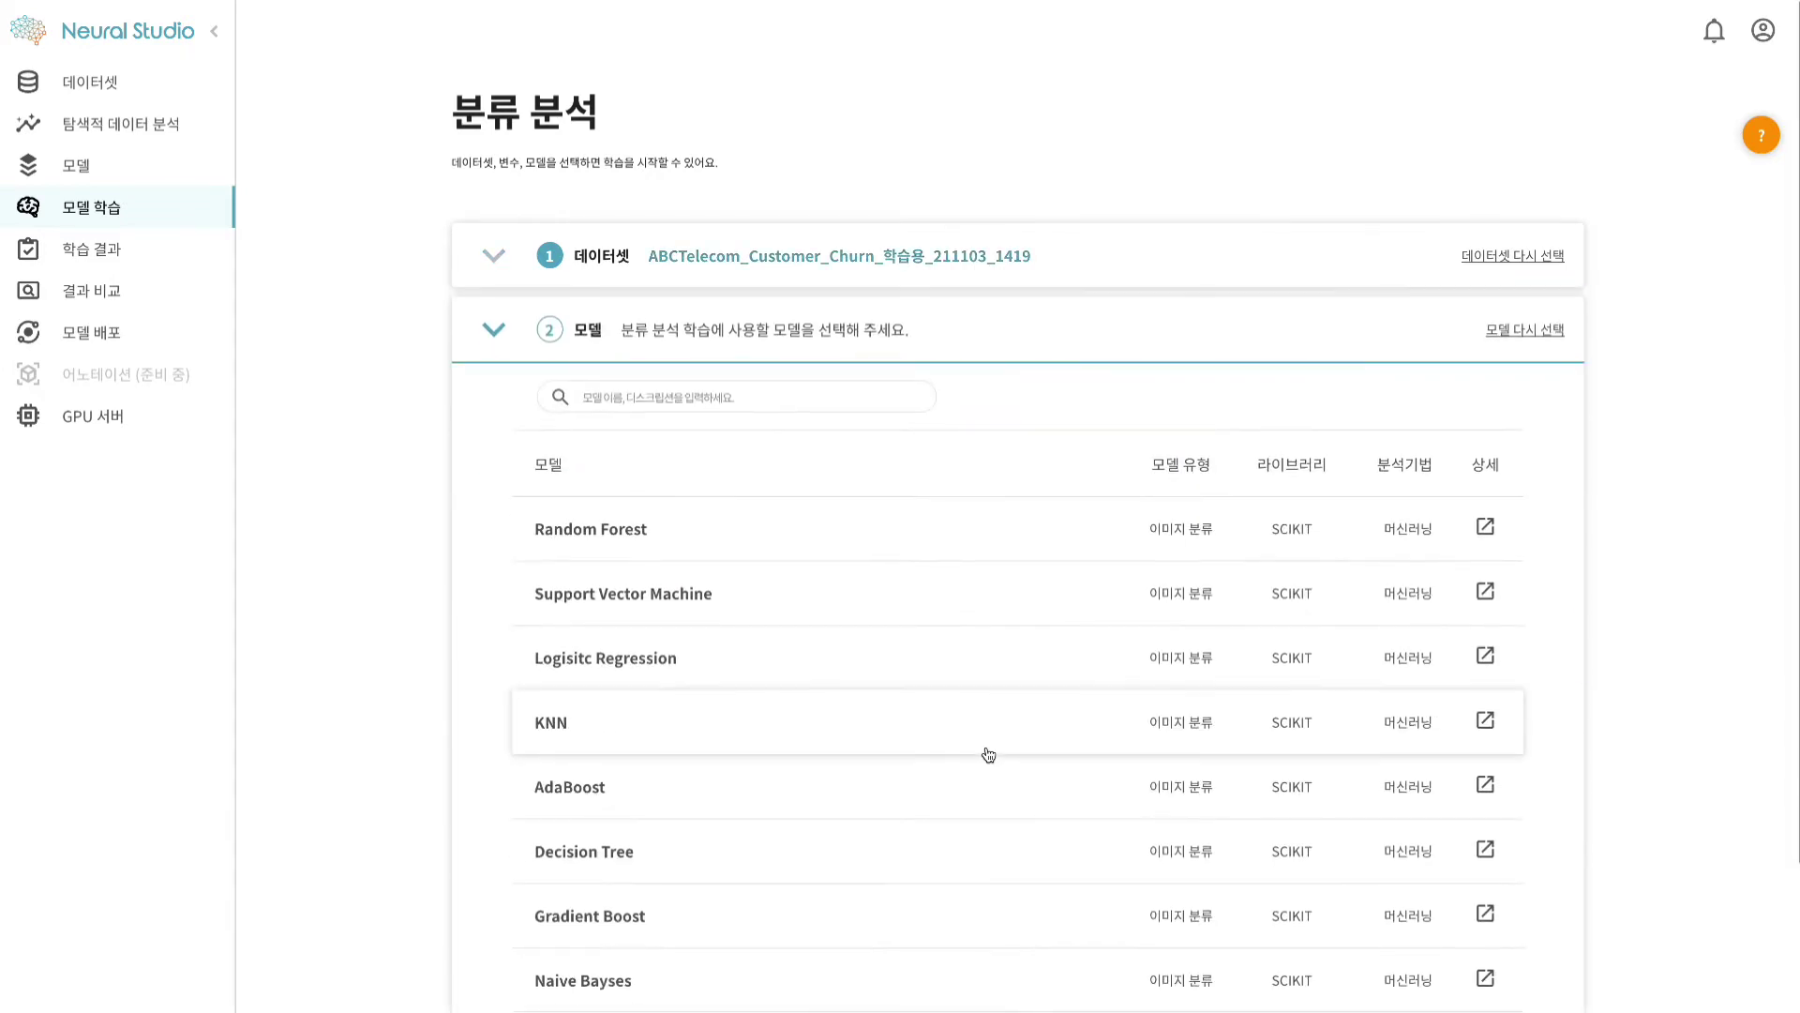
# Choose Random Forest as the first training model and accept its default options
pyautogui.scroll(-2, 992, 675)
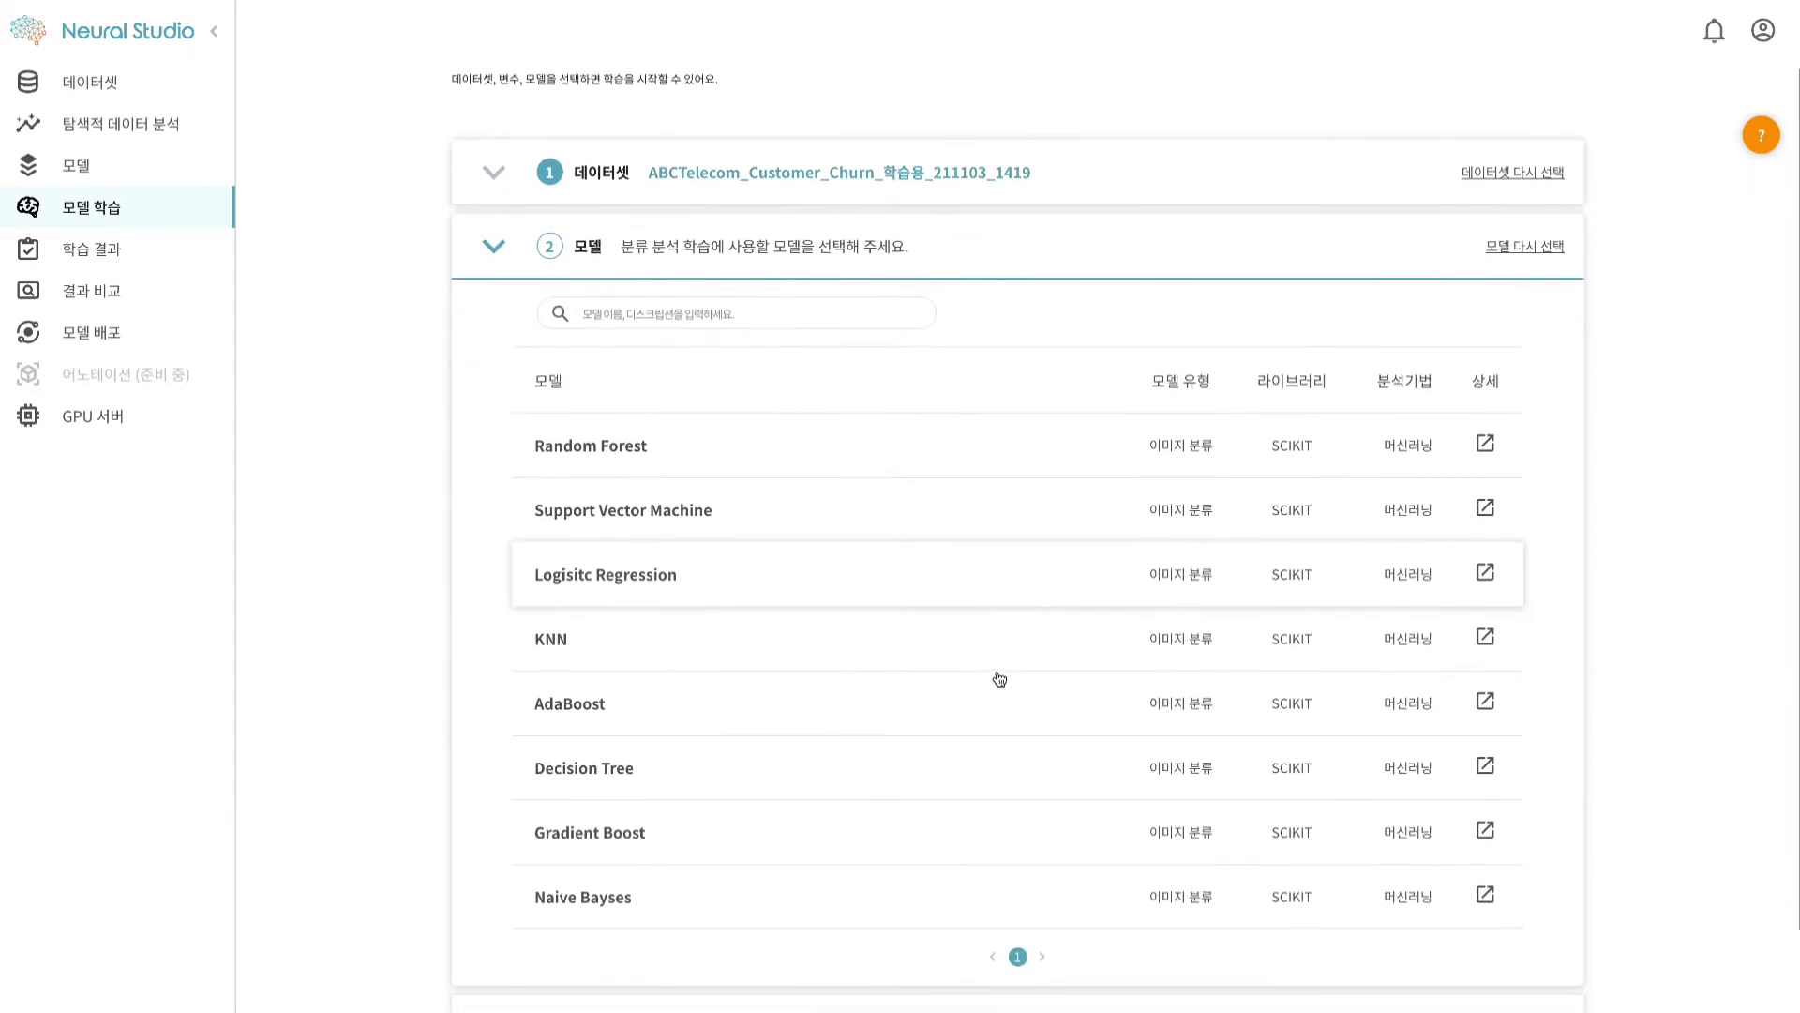
pyautogui.click(624, 411)
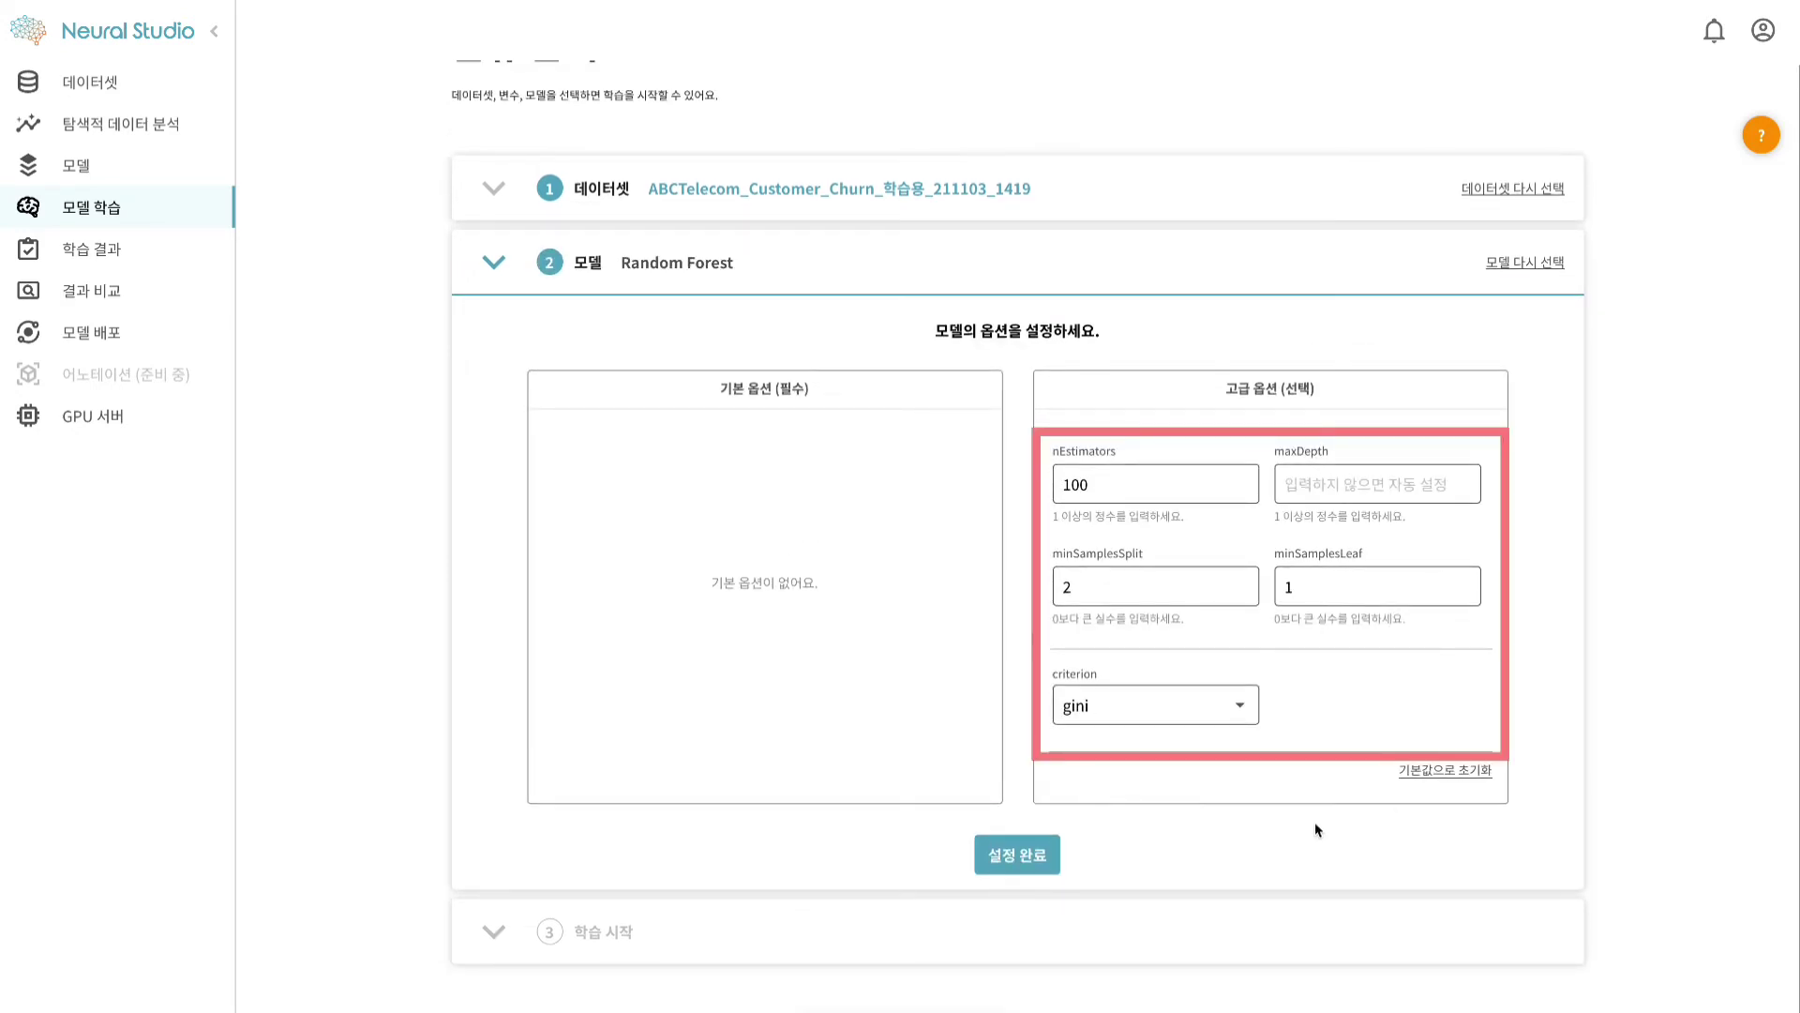
pyautogui.click(1016, 857)
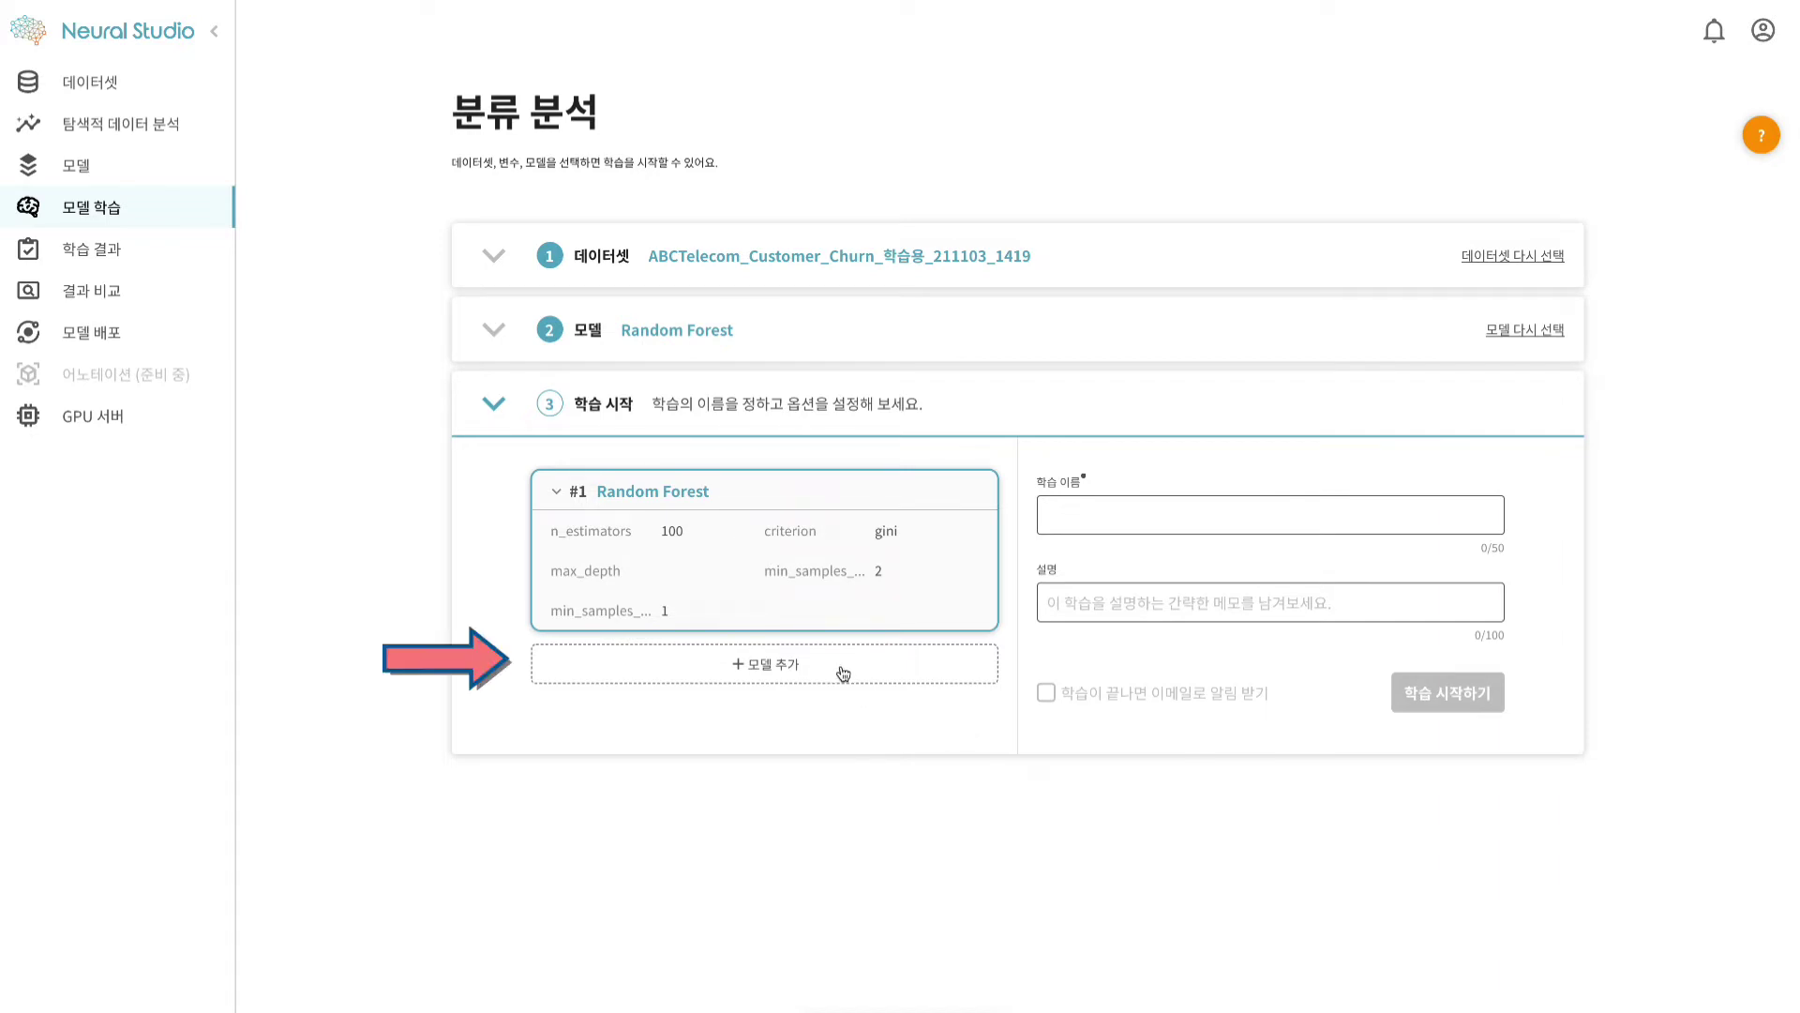
# Add Support Vector Machine and Logisitc Regression as further training models with their default options
pyautogui.click(843, 673)
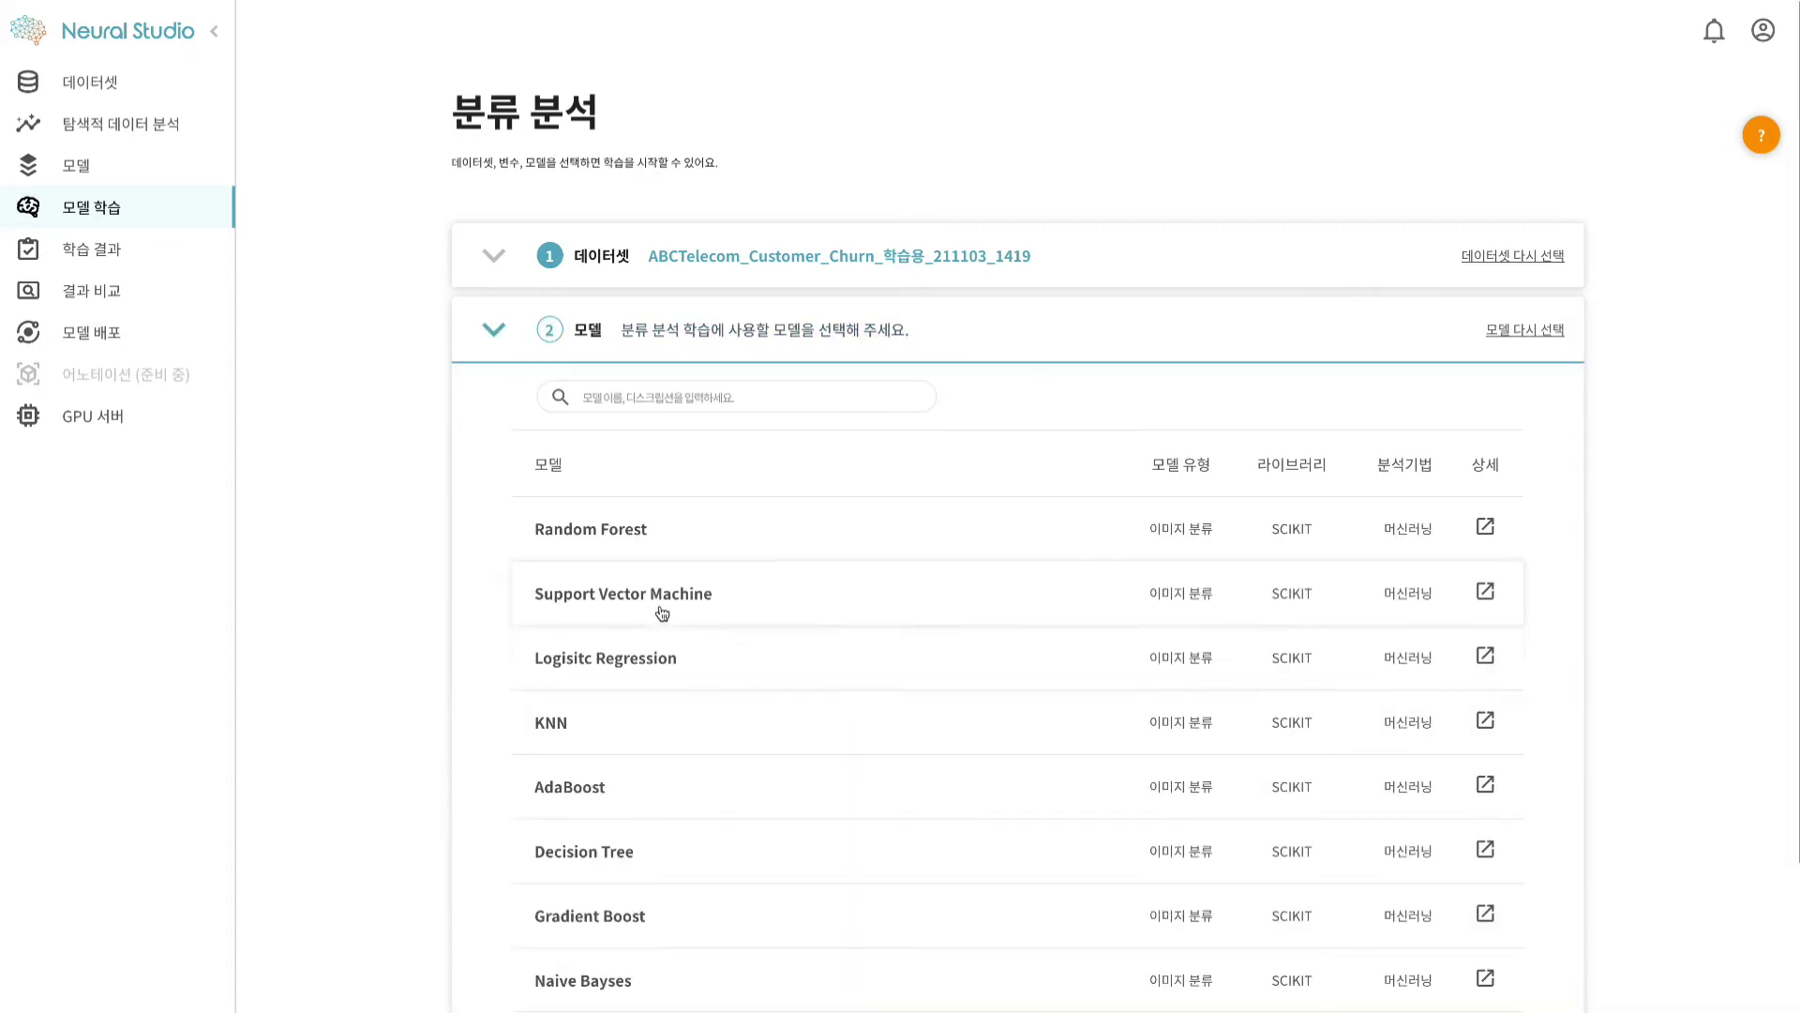
pyautogui.click(653, 600)
pyautogui.click(1017, 817)
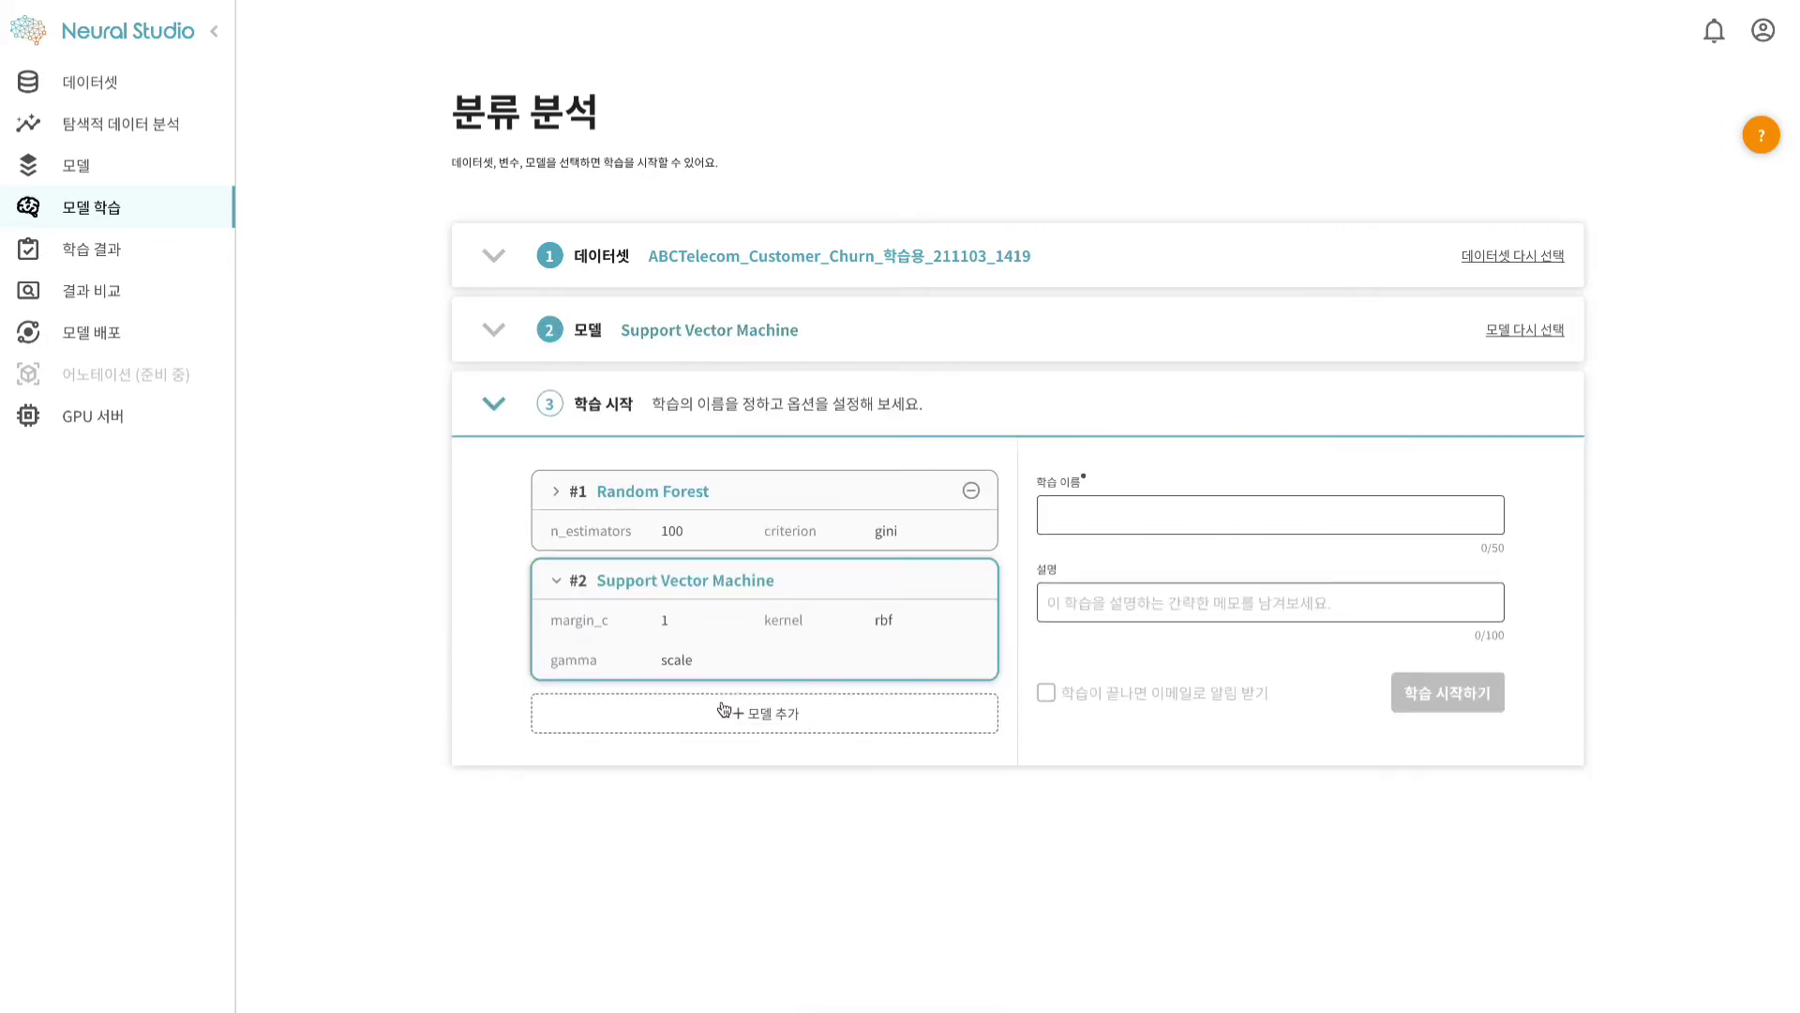
pyautogui.click(712, 714)
pyautogui.click(670, 661)
pyautogui.click(1016, 818)
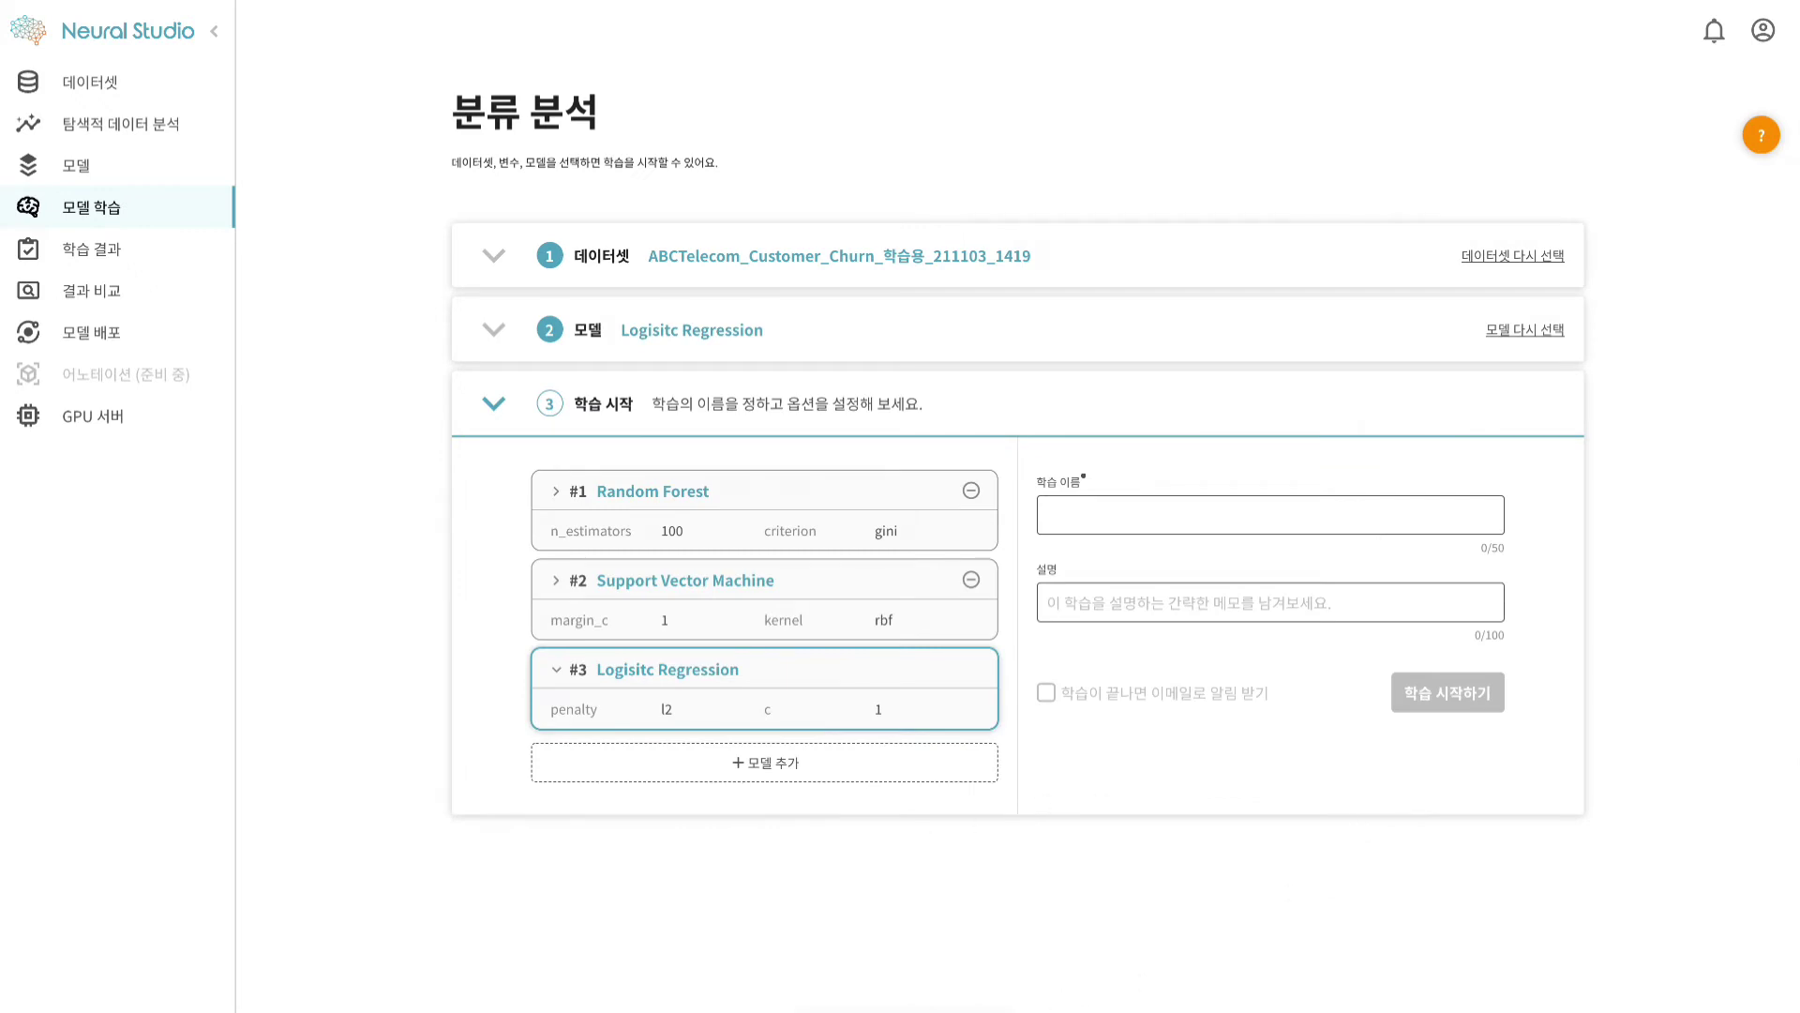
# Name the training 고객 이탈 모델 학습, describe it as 기본 옵션값 사용, and start it
pyautogui.click(1069, 519)
pyautogui.write('고객 이탈 모델 학습')
pyautogui.press('Tab')
pyautogui.write('기본 옵션값 사요')
pyautogui.write('ㅇ')
pyautogui.click(1451, 699)
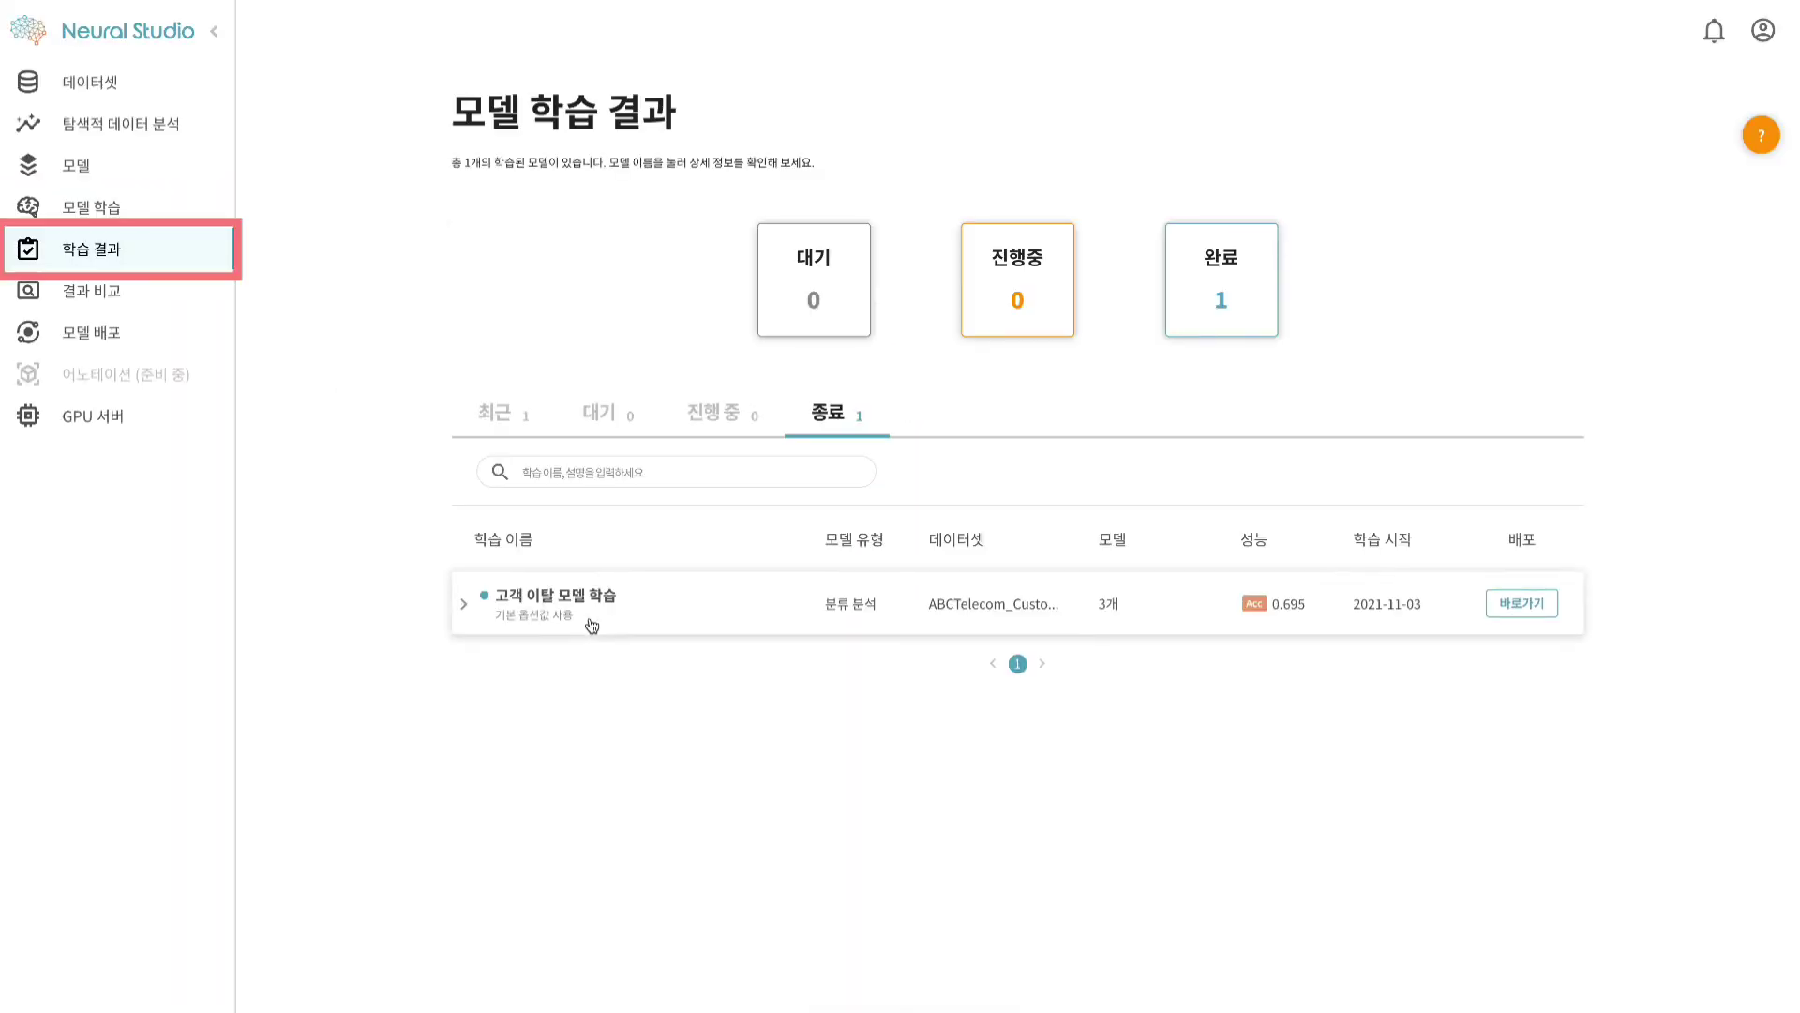
# Open the results of 고객 이탈 모델 학습 - 3 and examine its test performance and the variables used
pyautogui.click(575, 601)
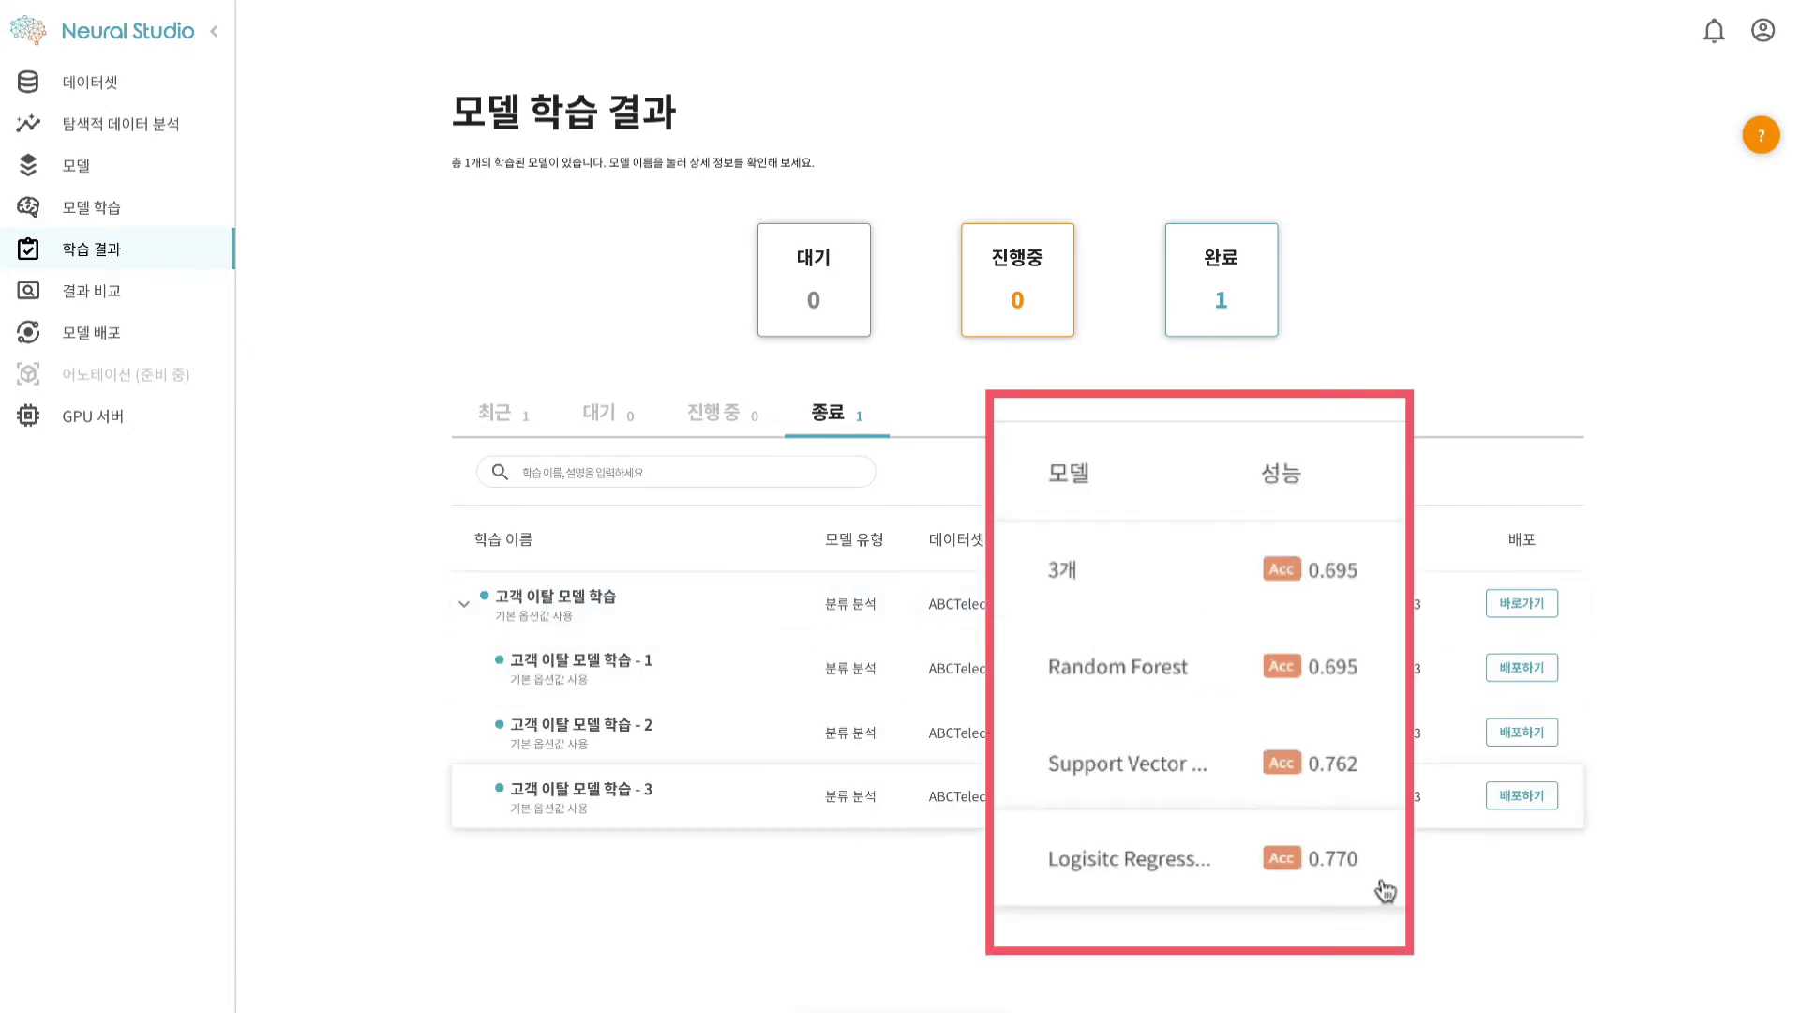
pyautogui.click(610, 798)
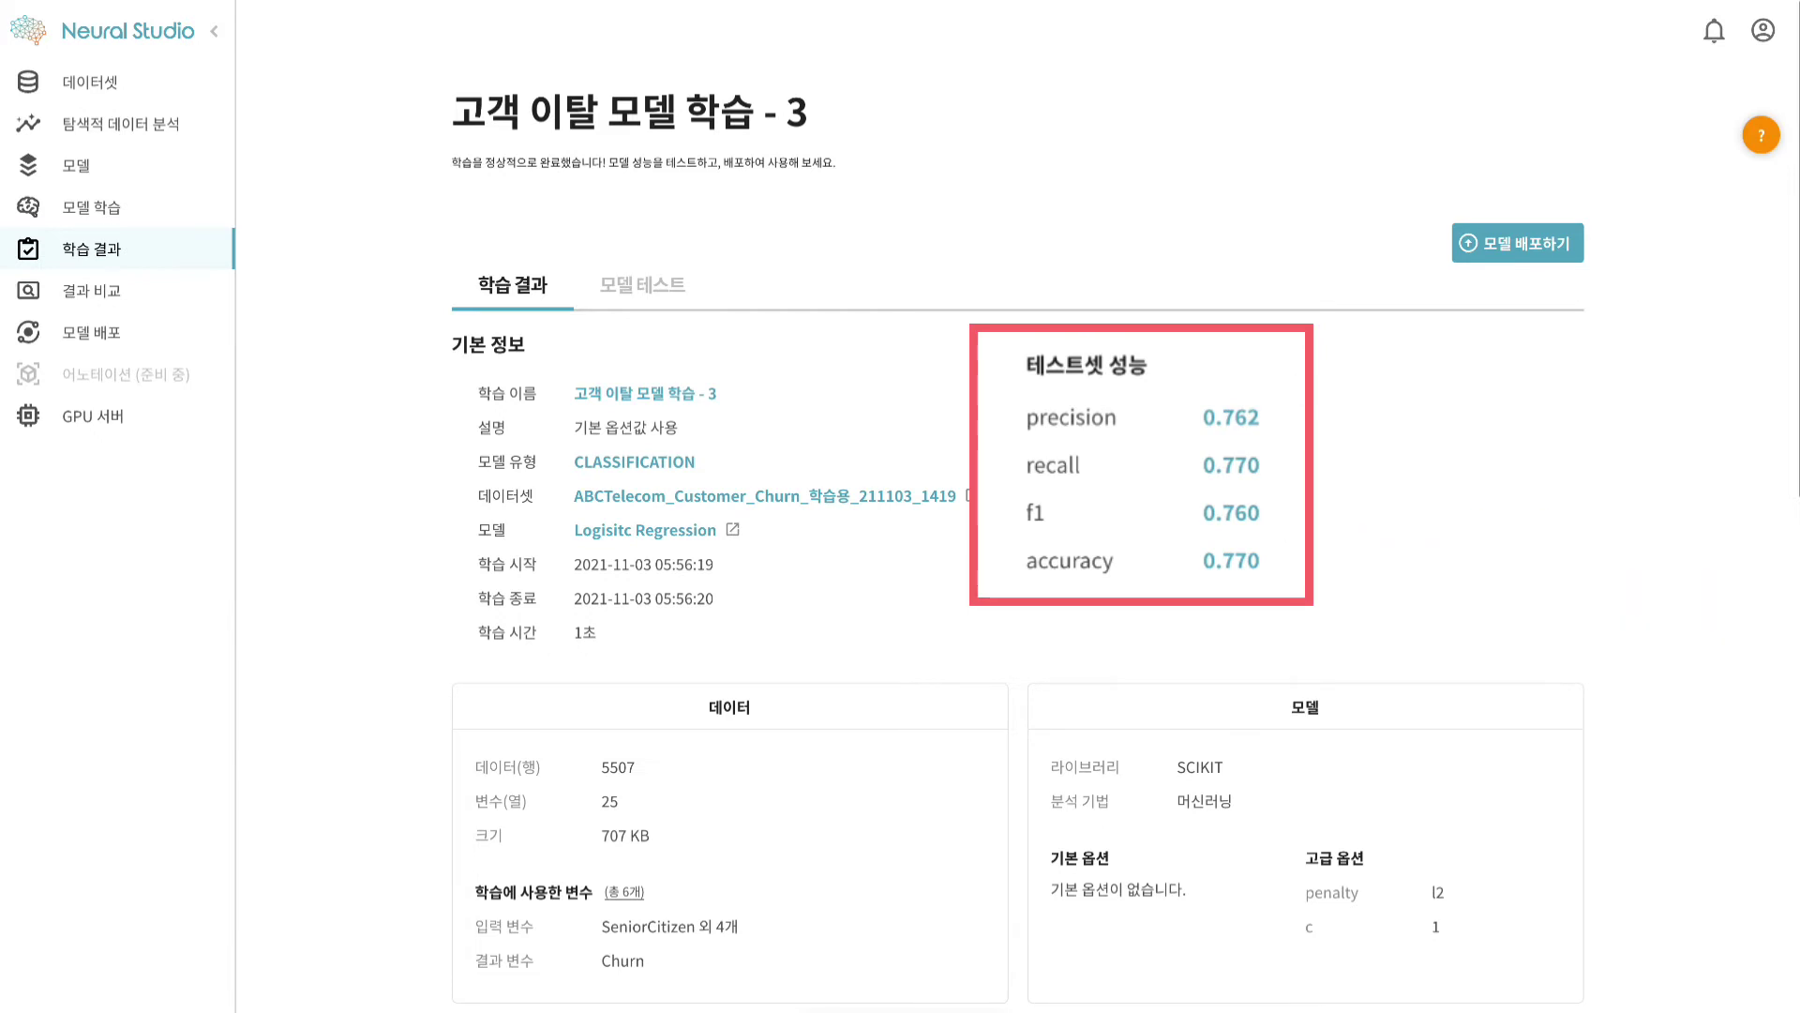
pyautogui.scroll(-3, 1287, 549)
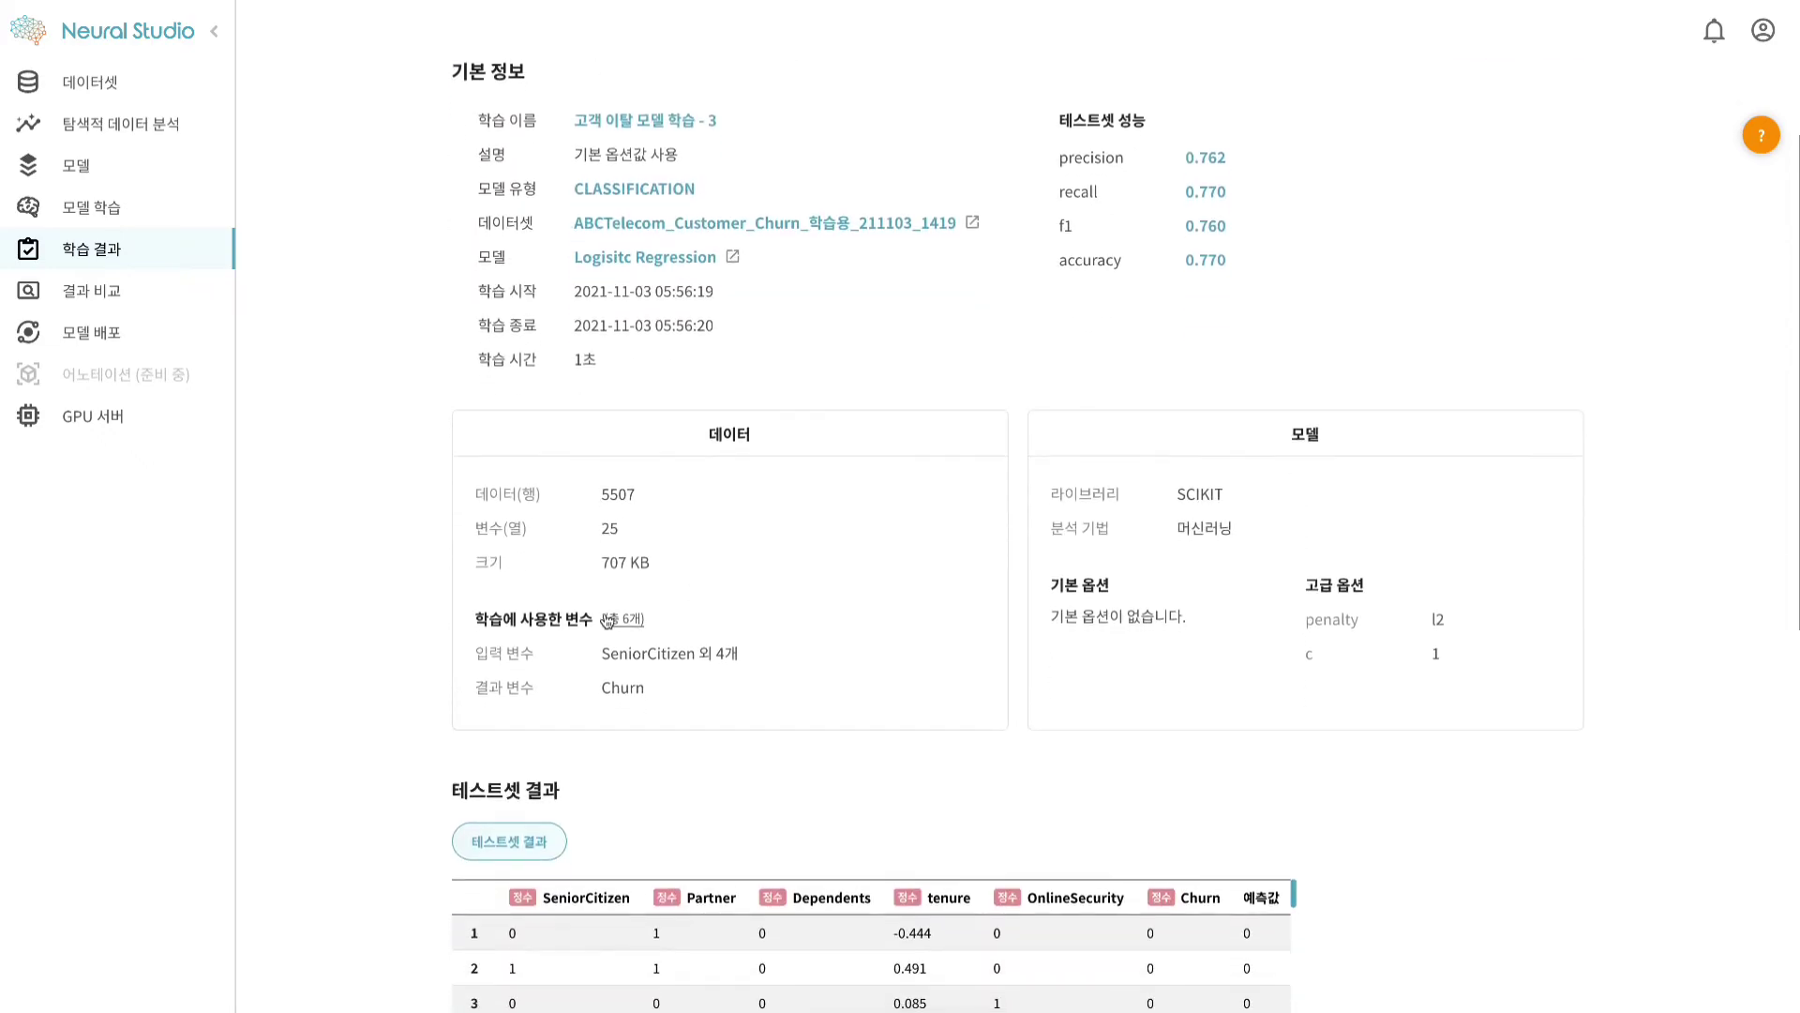
pyautogui.click(636, 616)
pyautogui.click(1317, 331)
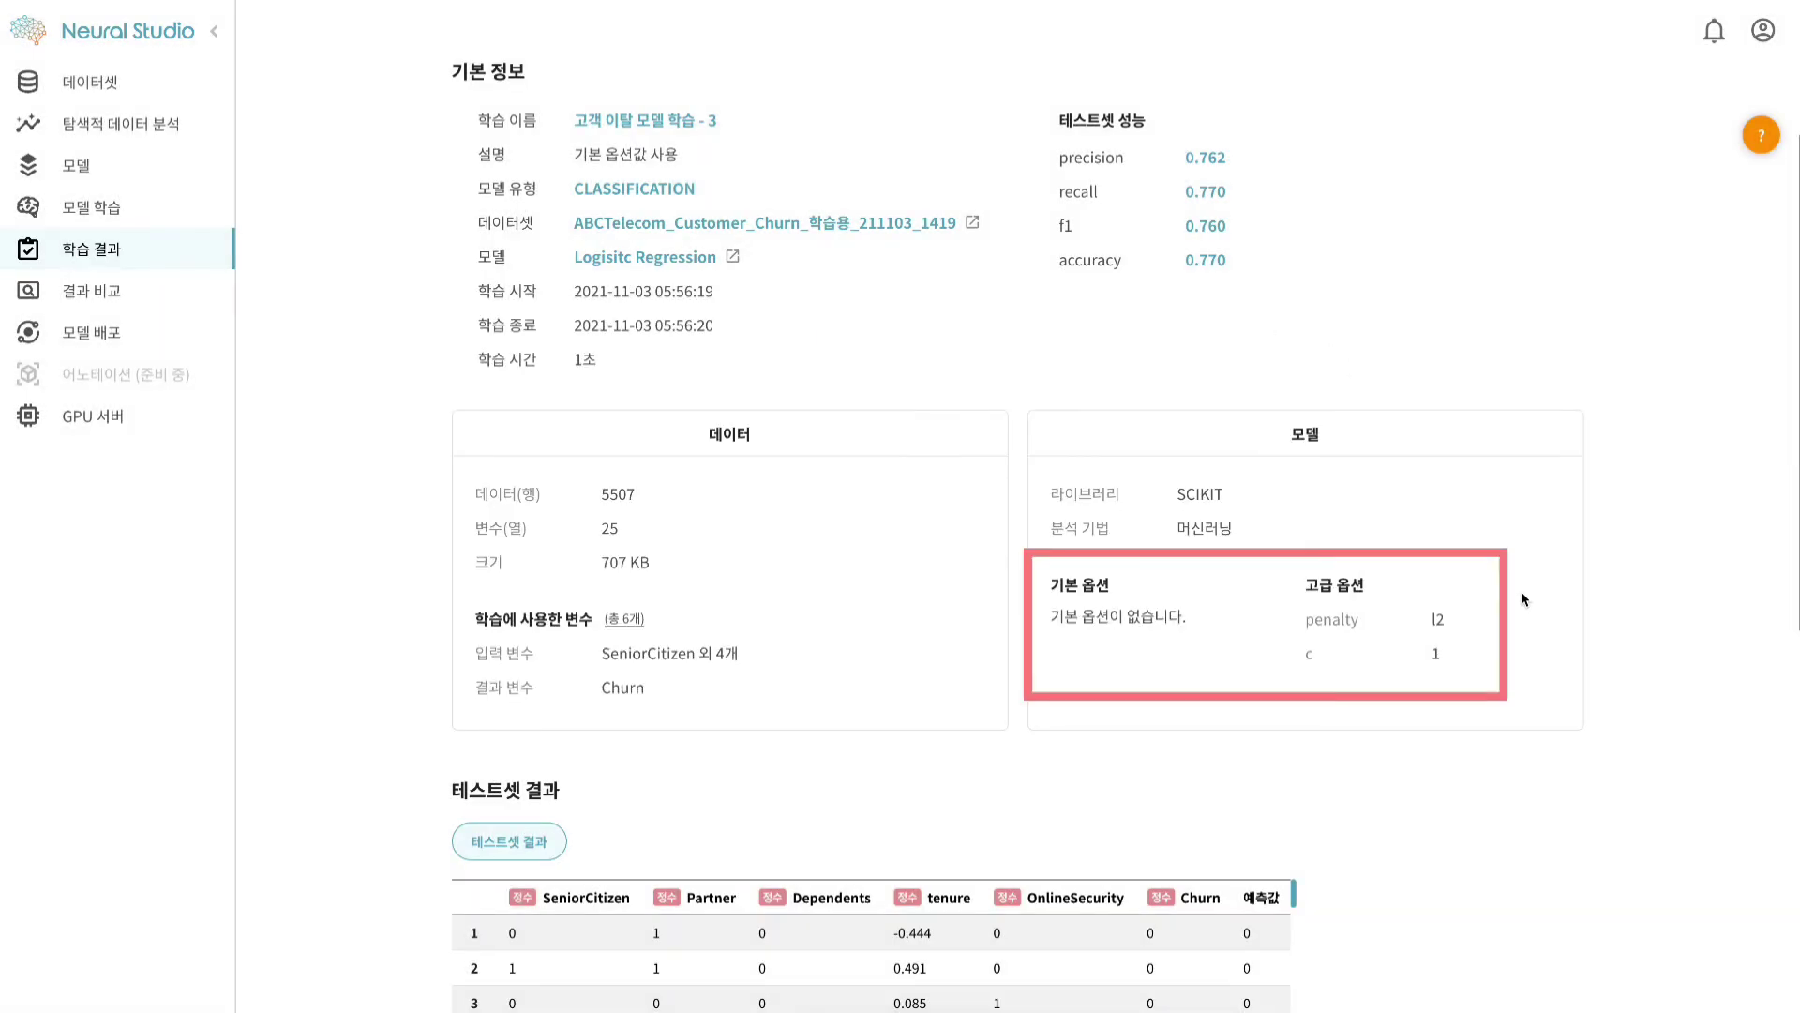
# Review the test set prediction table and the summary of the Logisitc Regression training result
pyautogui.scroll(-7, 1523, 598)
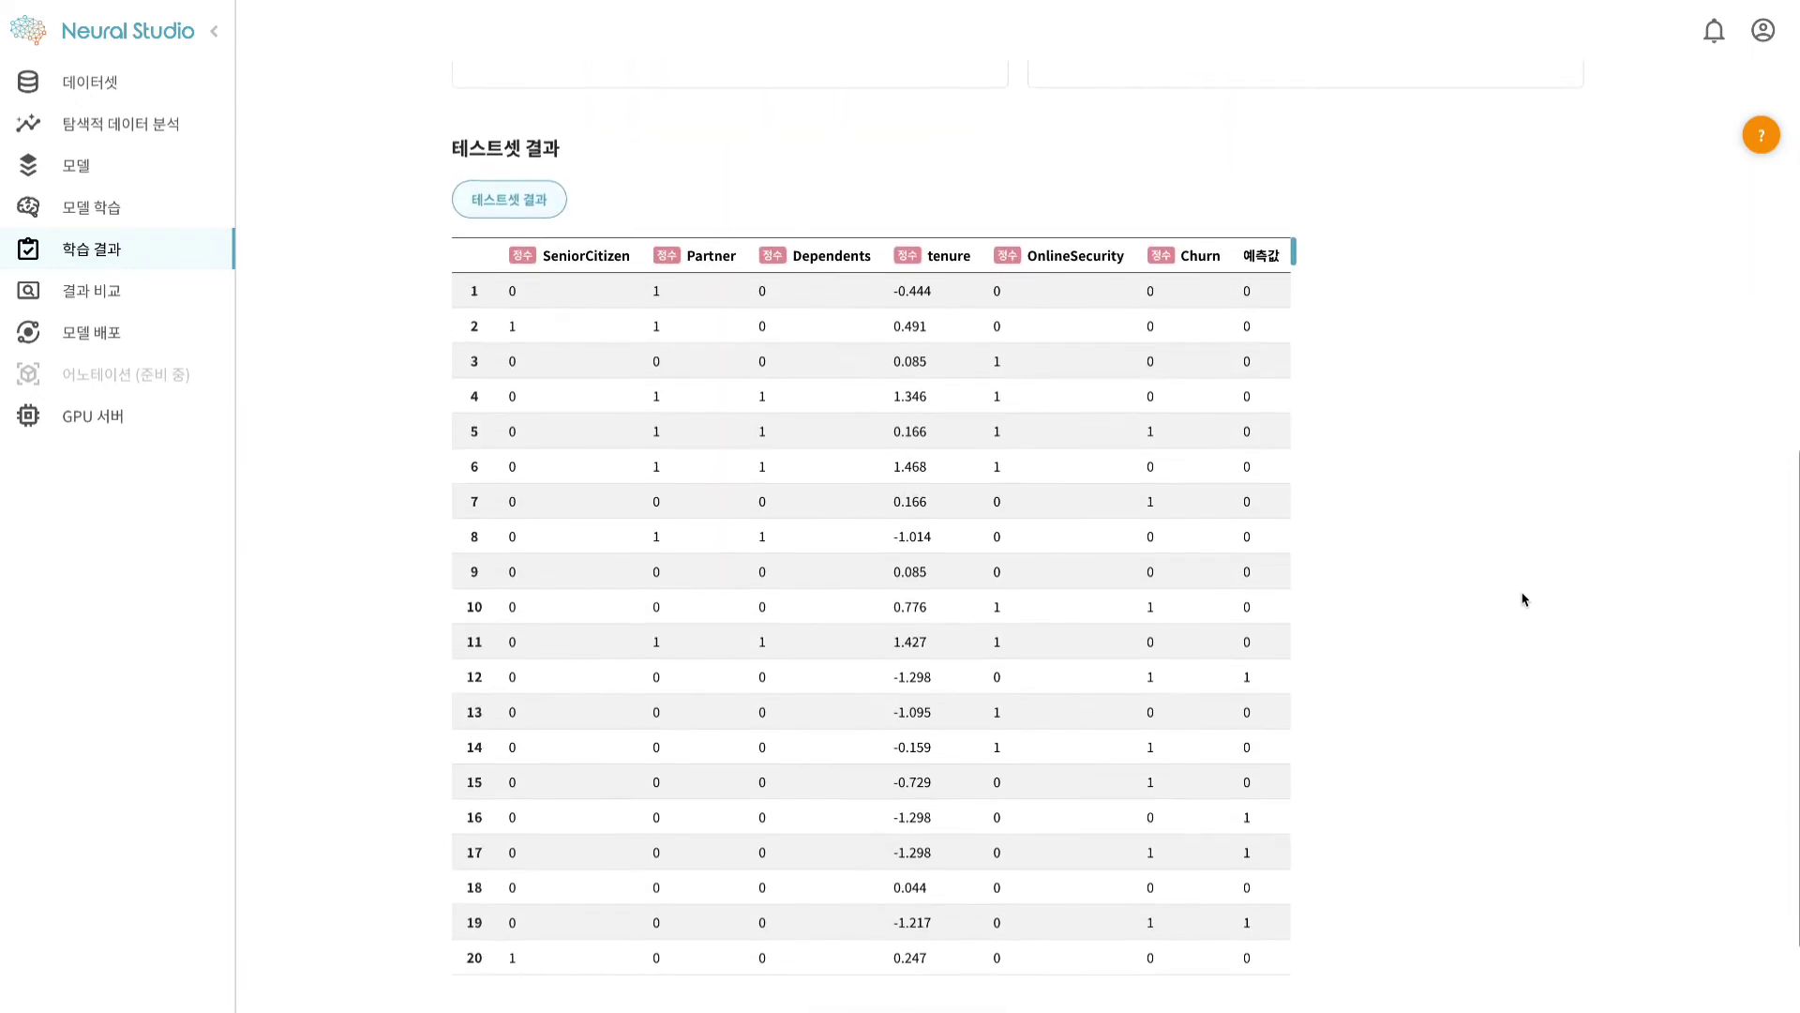
pyautogui.scroll(-2, 1523, 599)
pyautogui.scroll(1, 1523, 598)
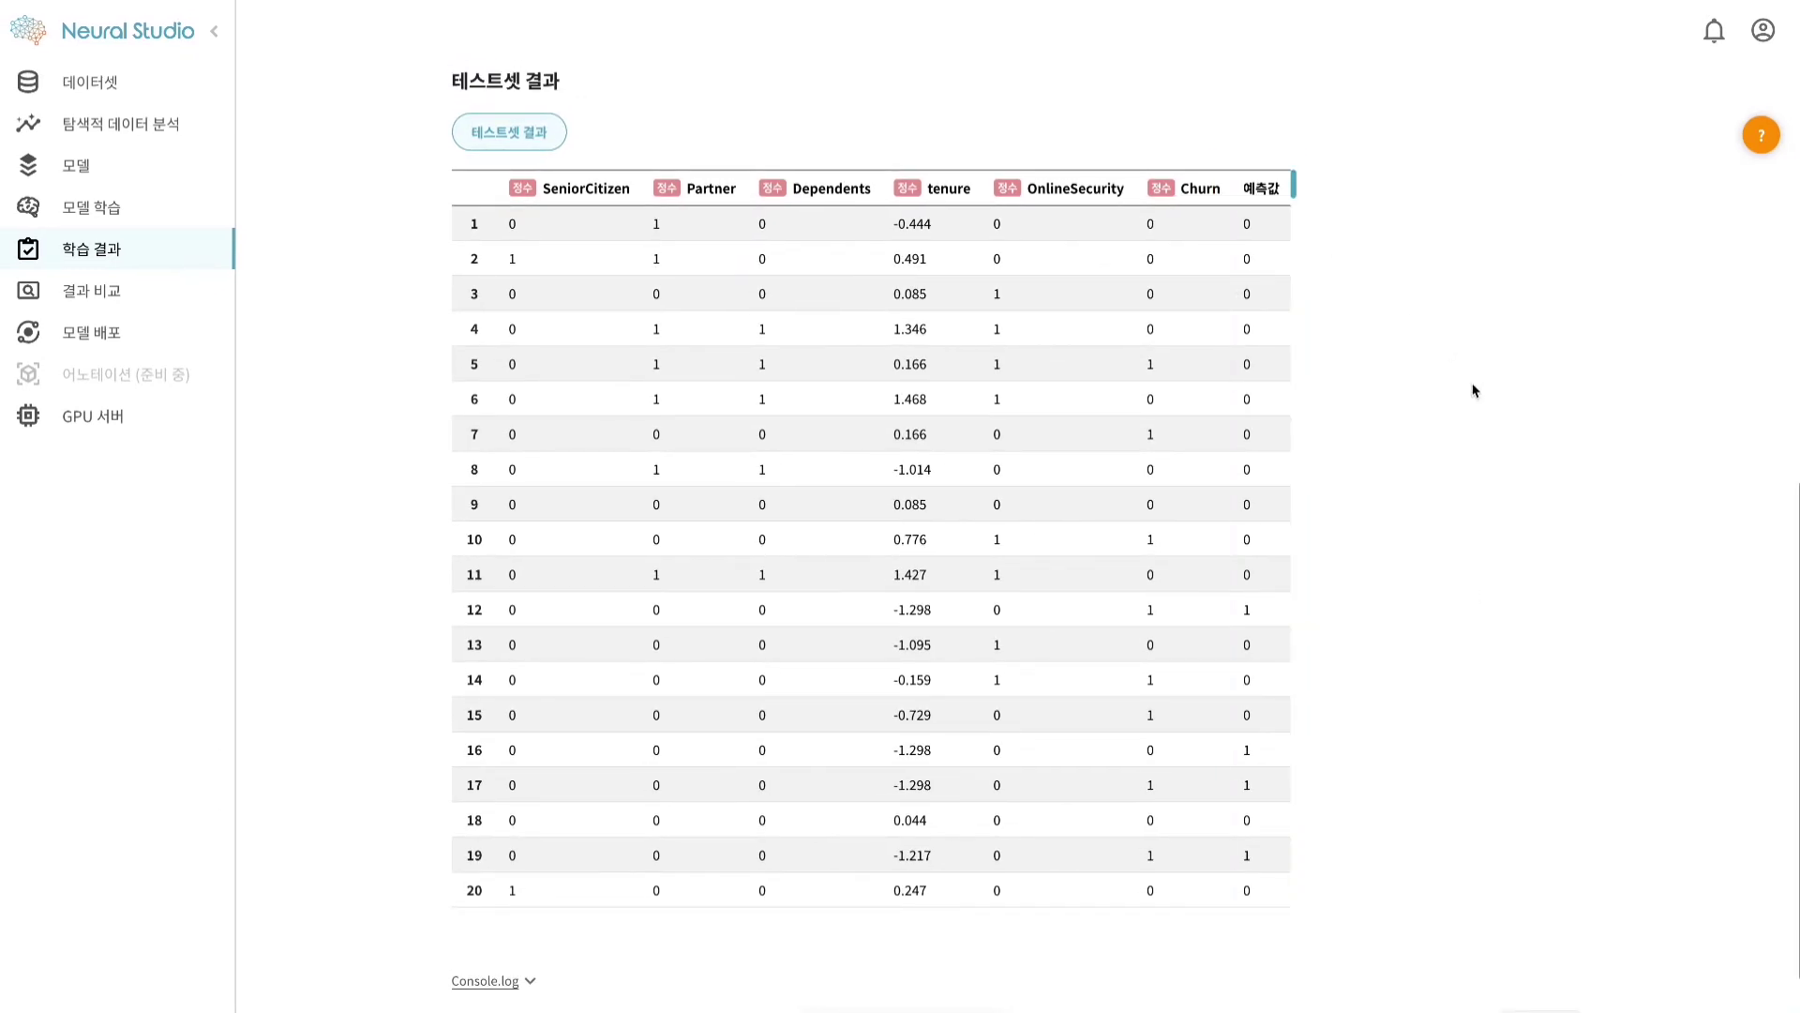
pyautogui.scroll(10, 1472, 385)
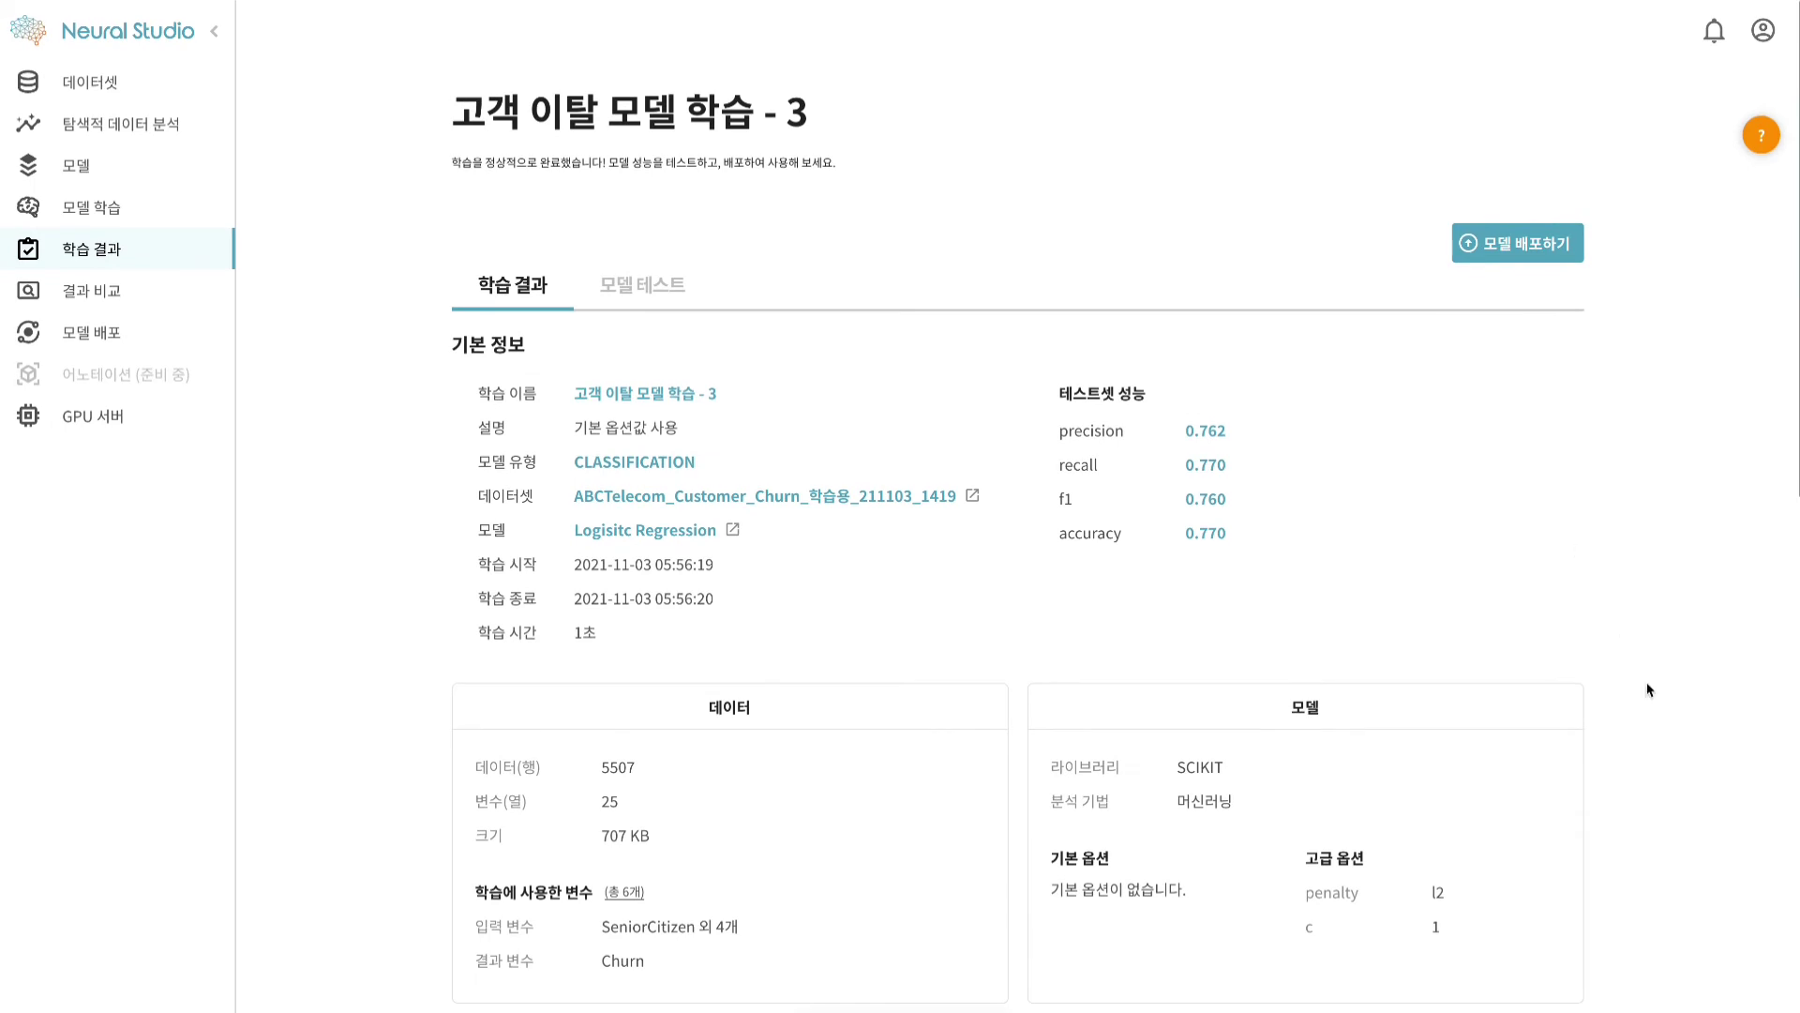
pyautogui.scroll(-1, 1632, 656)
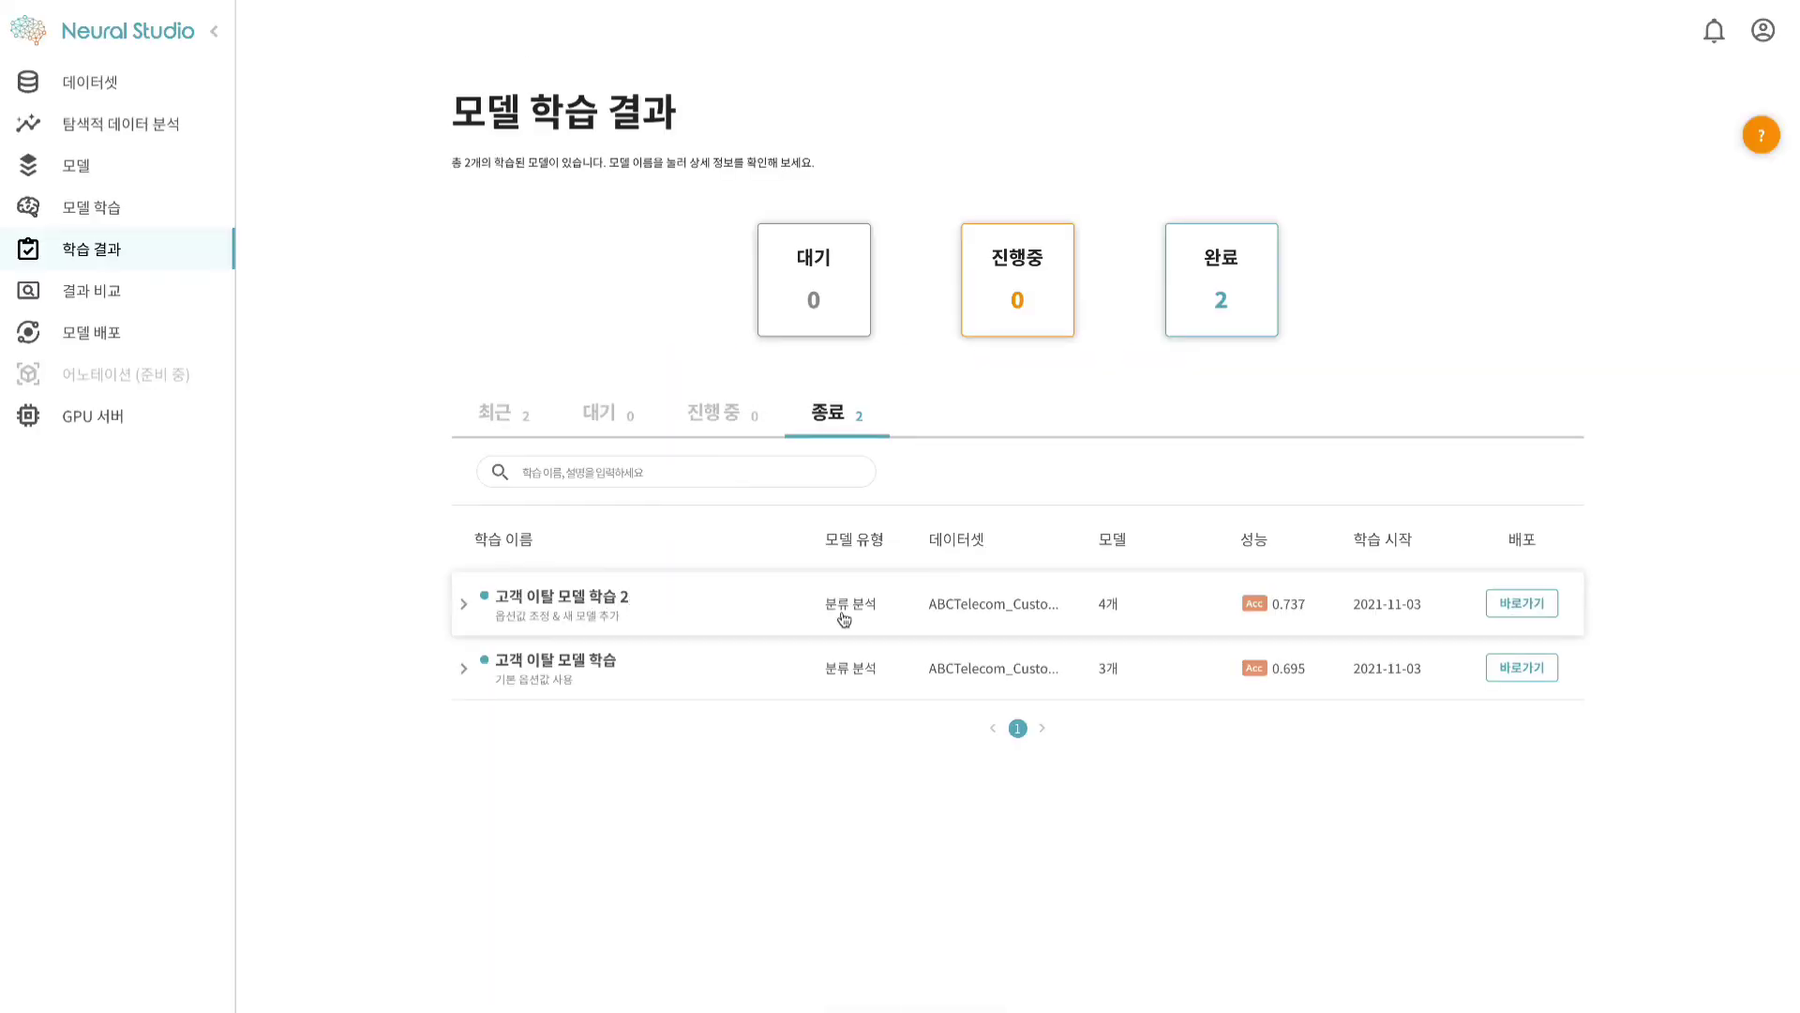
# Expand 고객 이탈 모델 학습 2, then query the result comparison for the churn training dataset with the 분류 분석 model type
pyautogui.click(712, 598)
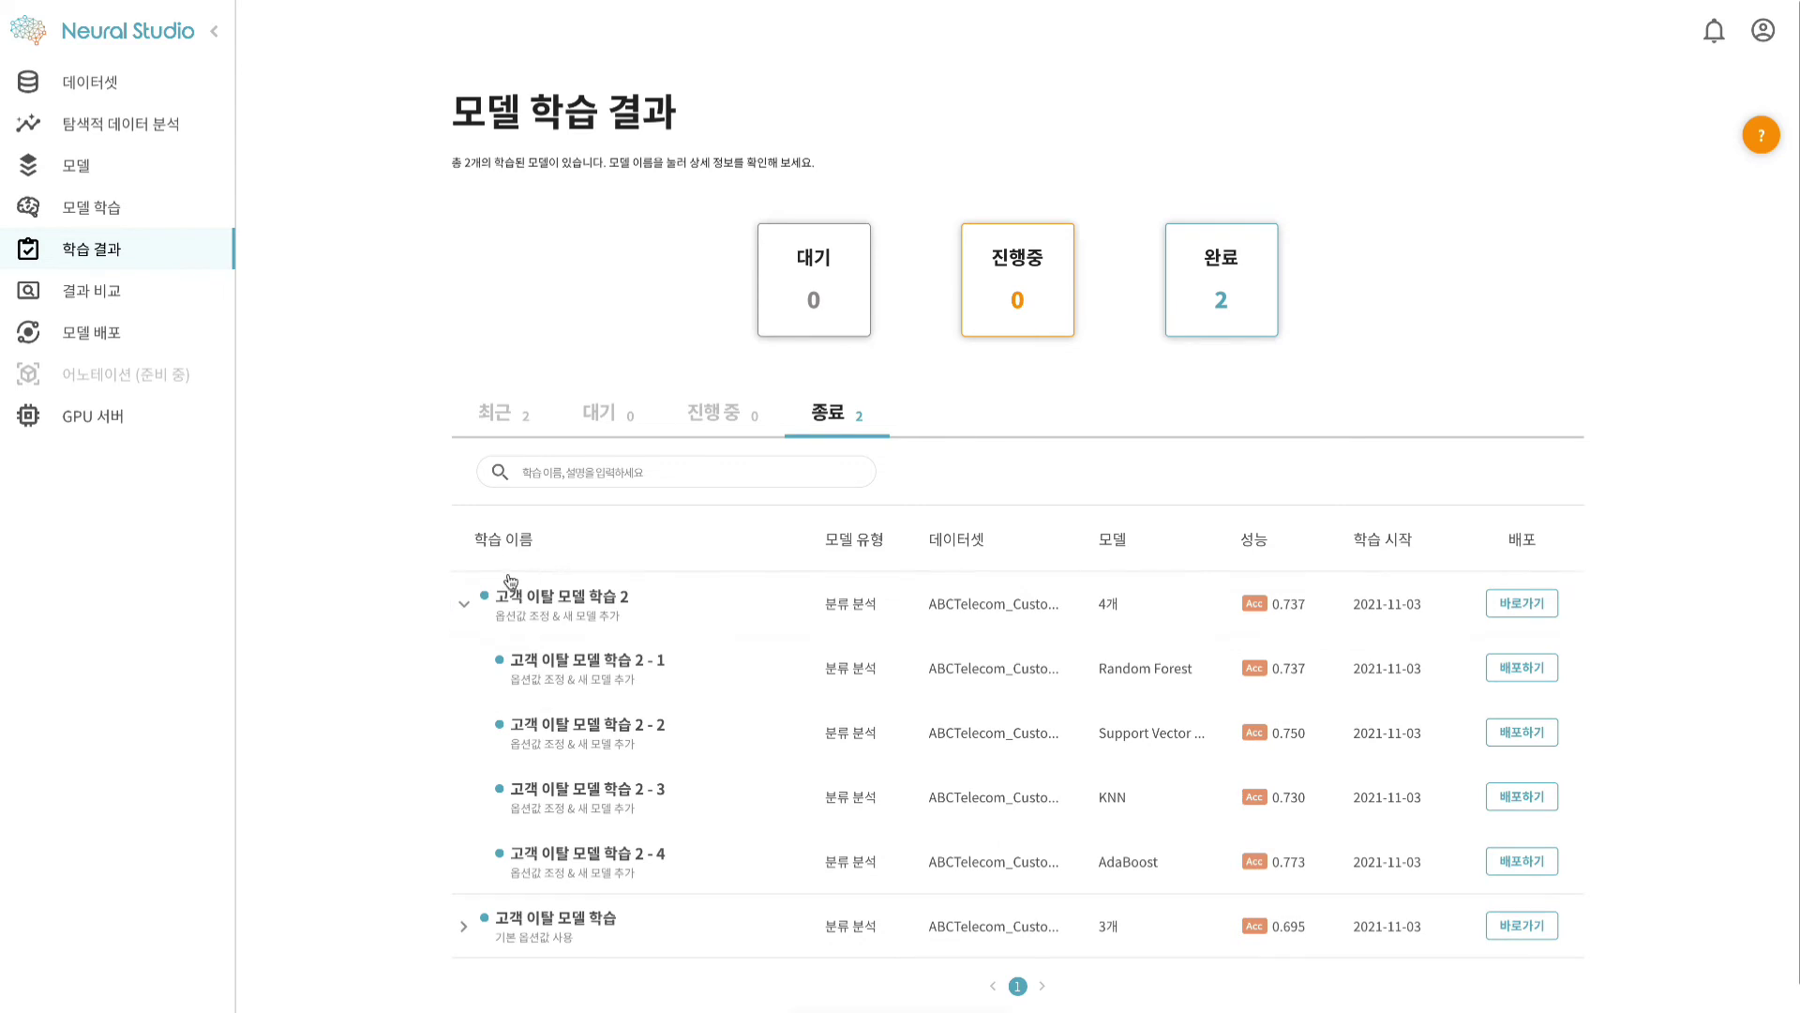
pyautogui.click(105, 293)
pyautogui.click(313, 266)
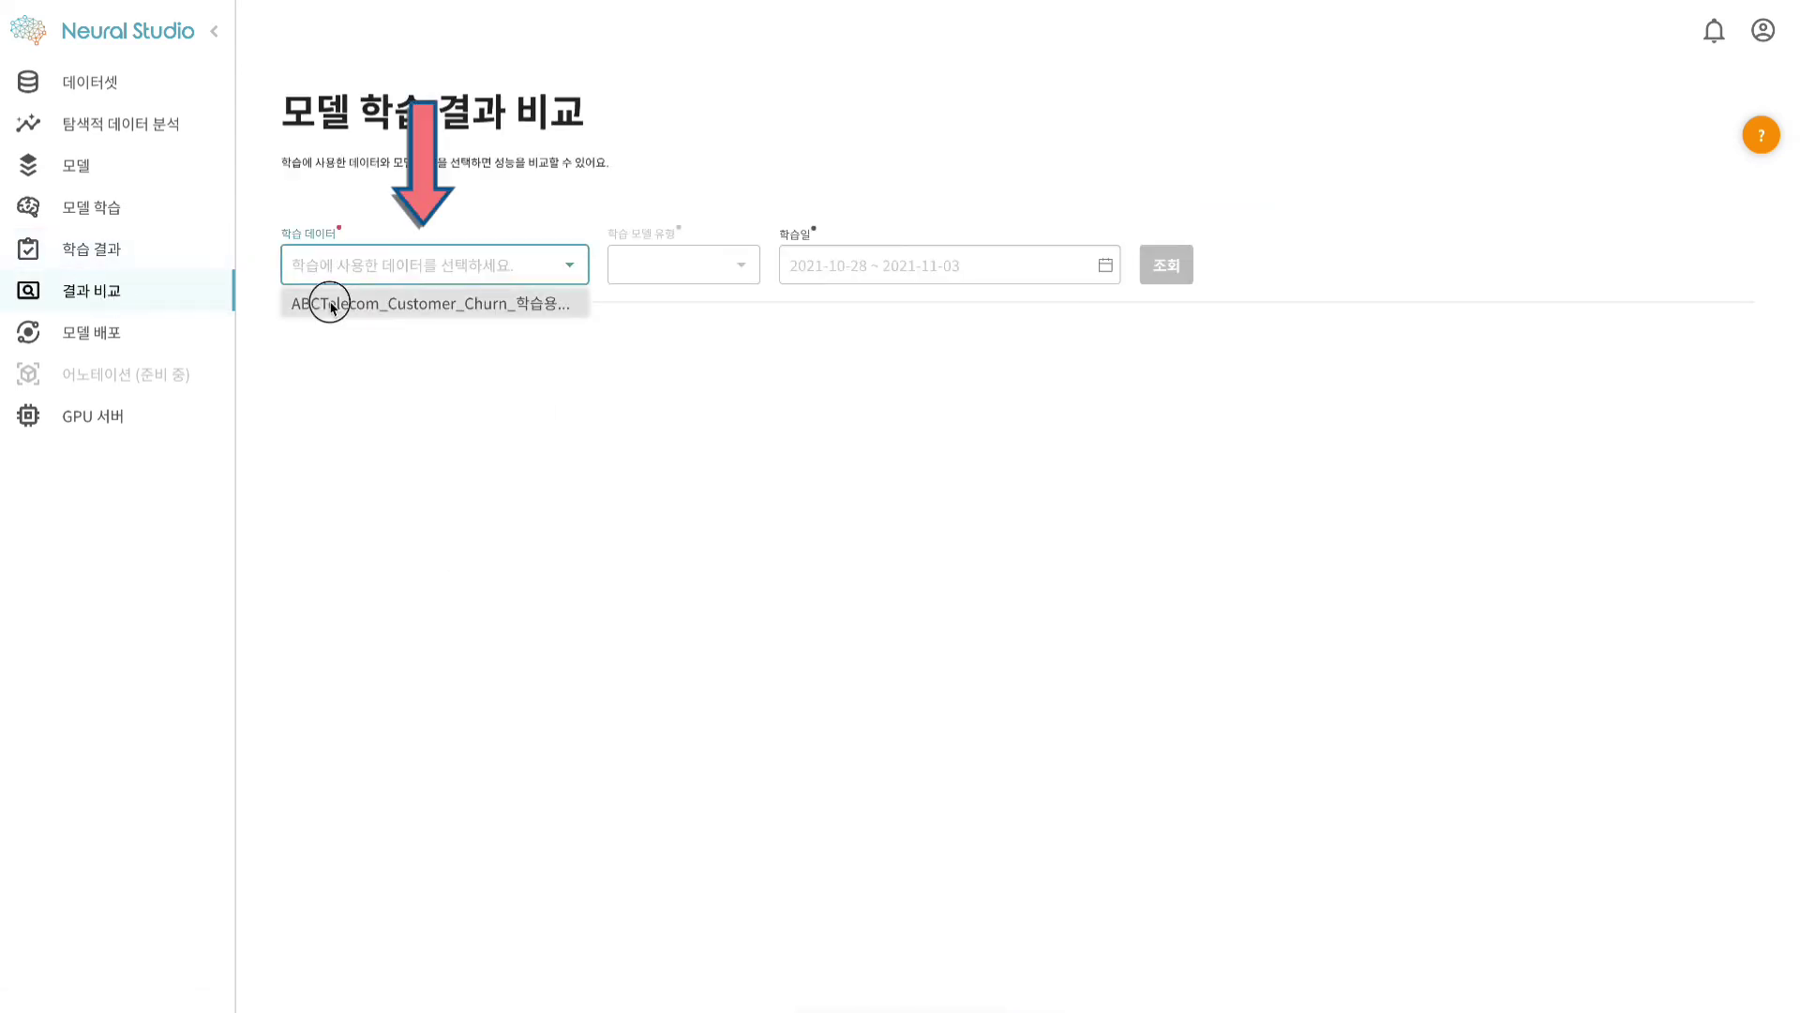
pyautogui.click(322, 299)
pyautogui.click(670, 265)
pyautogui.click(674, 354)
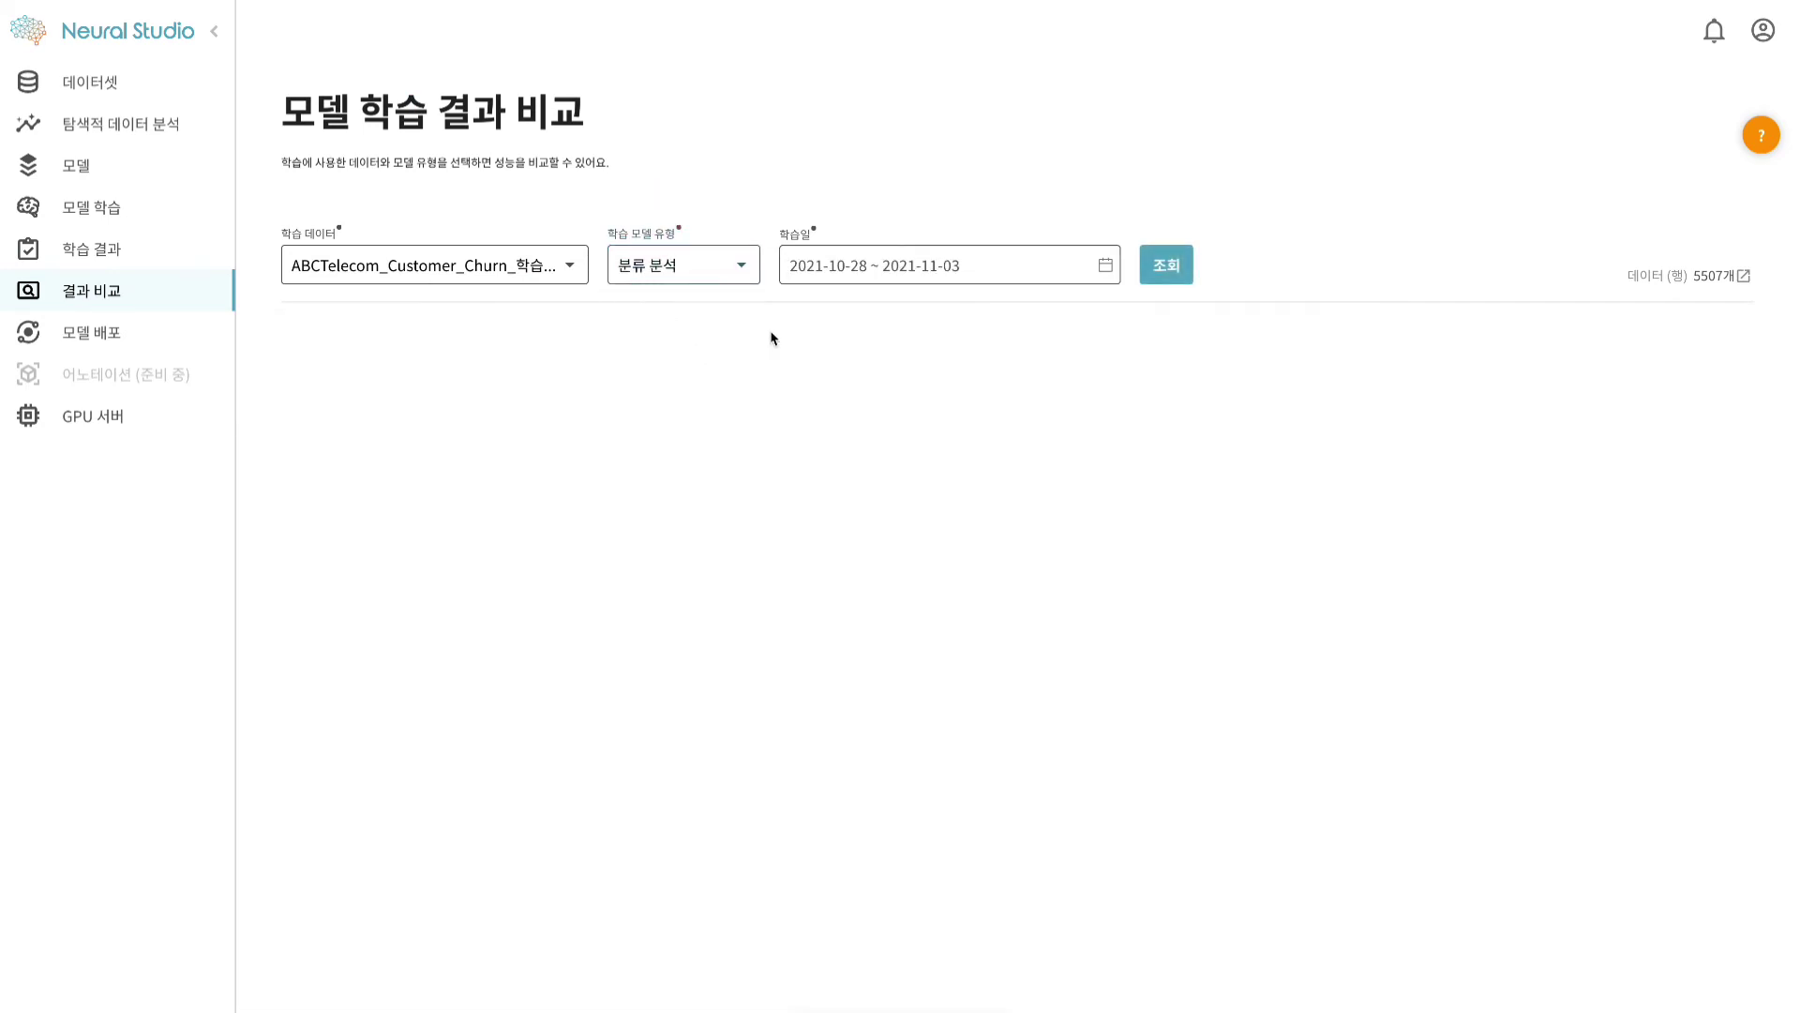
pyautogui.click(1169, 270)
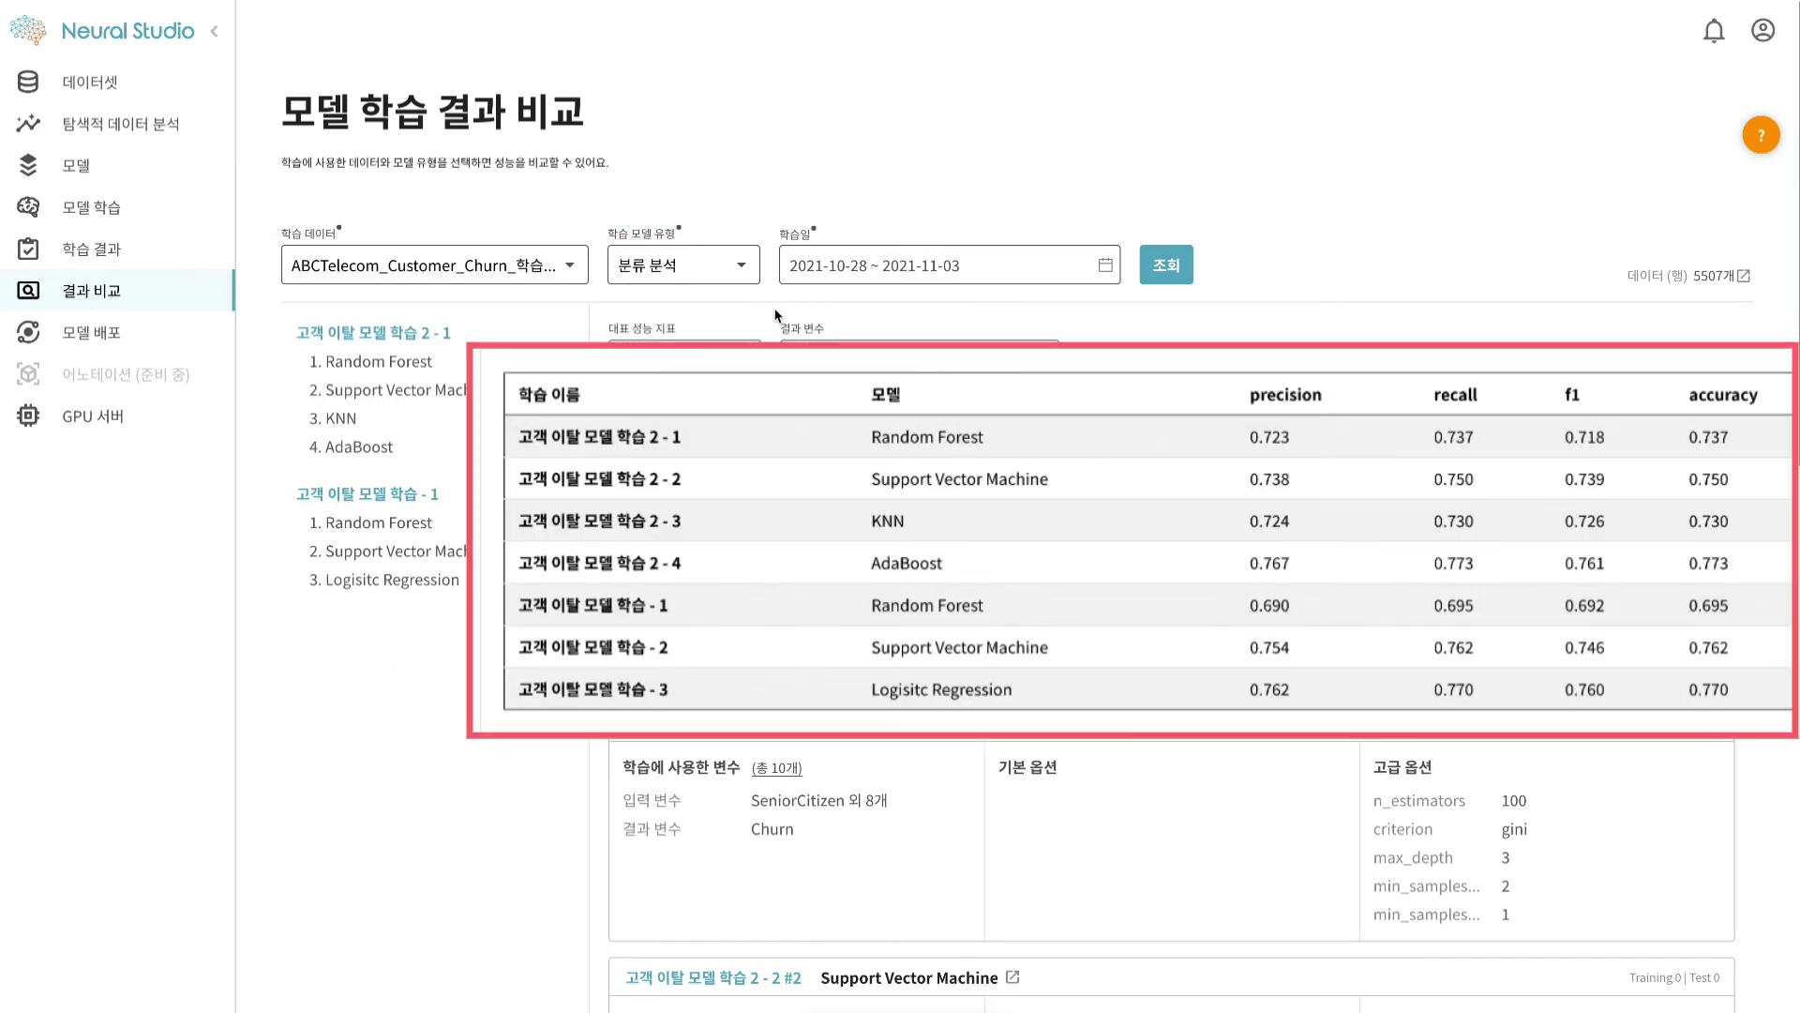
# Set the representative performance metric of the comparison to f1
pyautogui.click(722, 362)
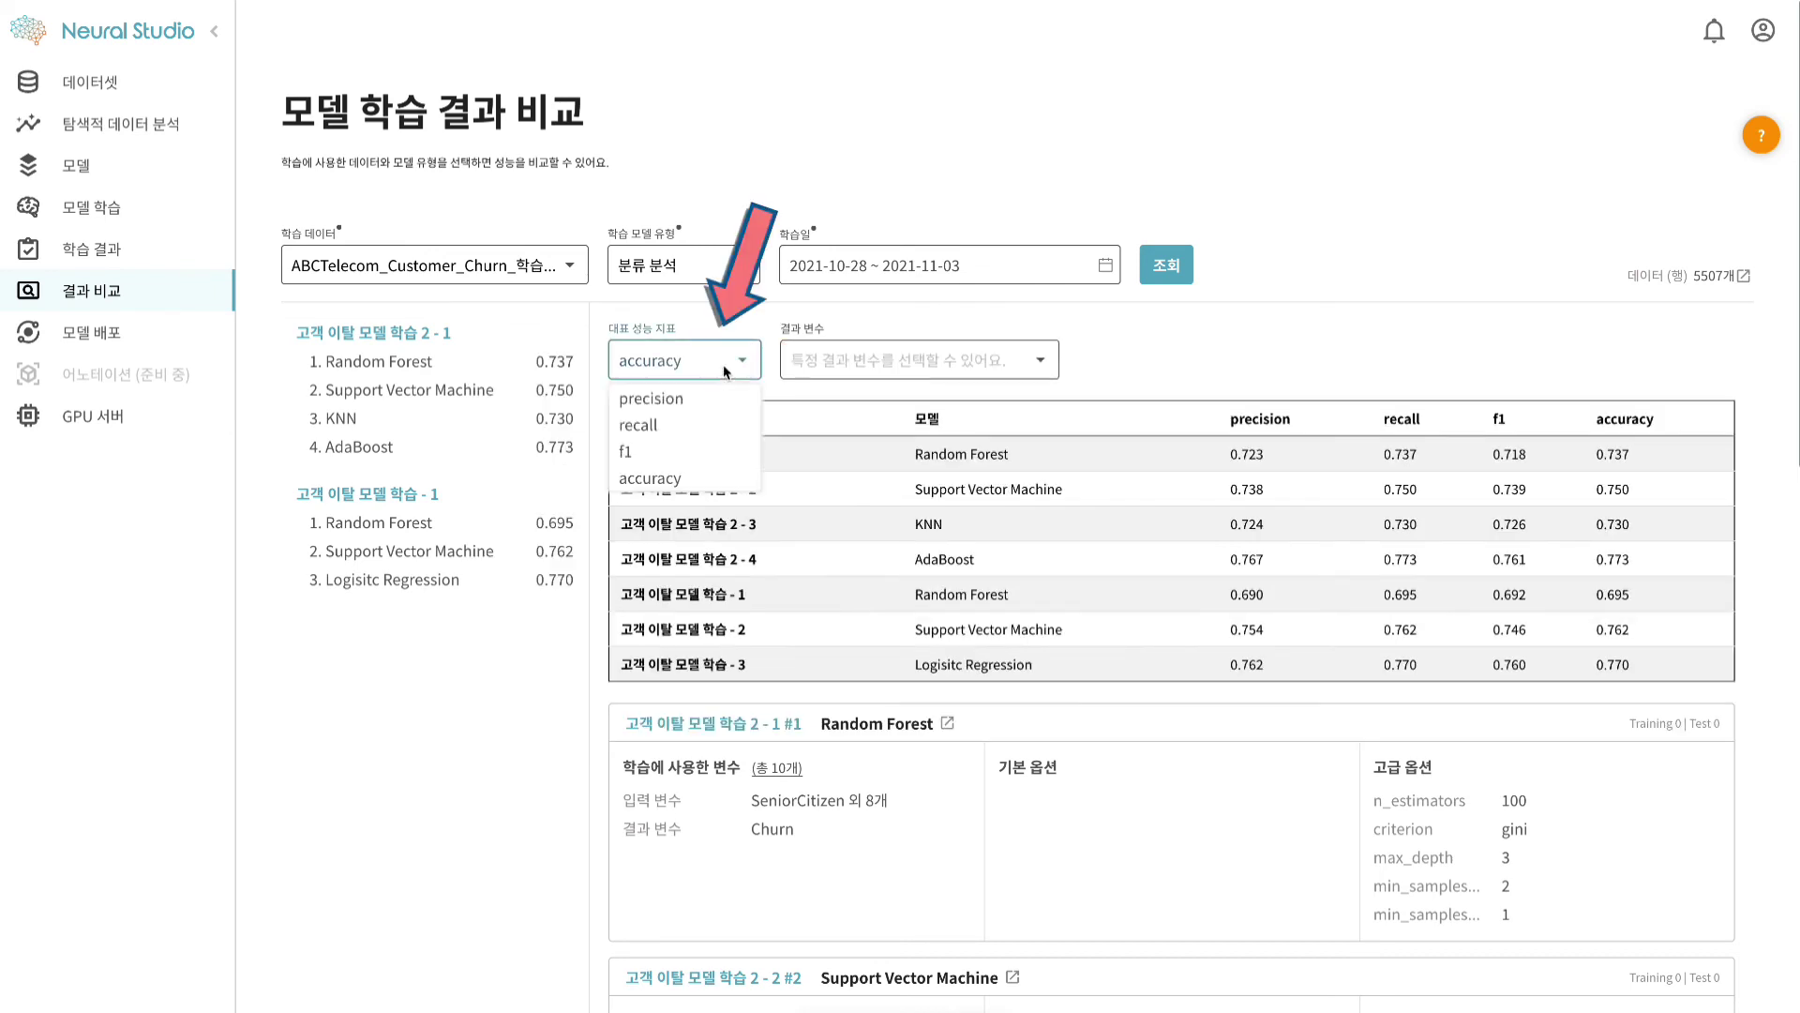
pyautogui.click(656, 457)
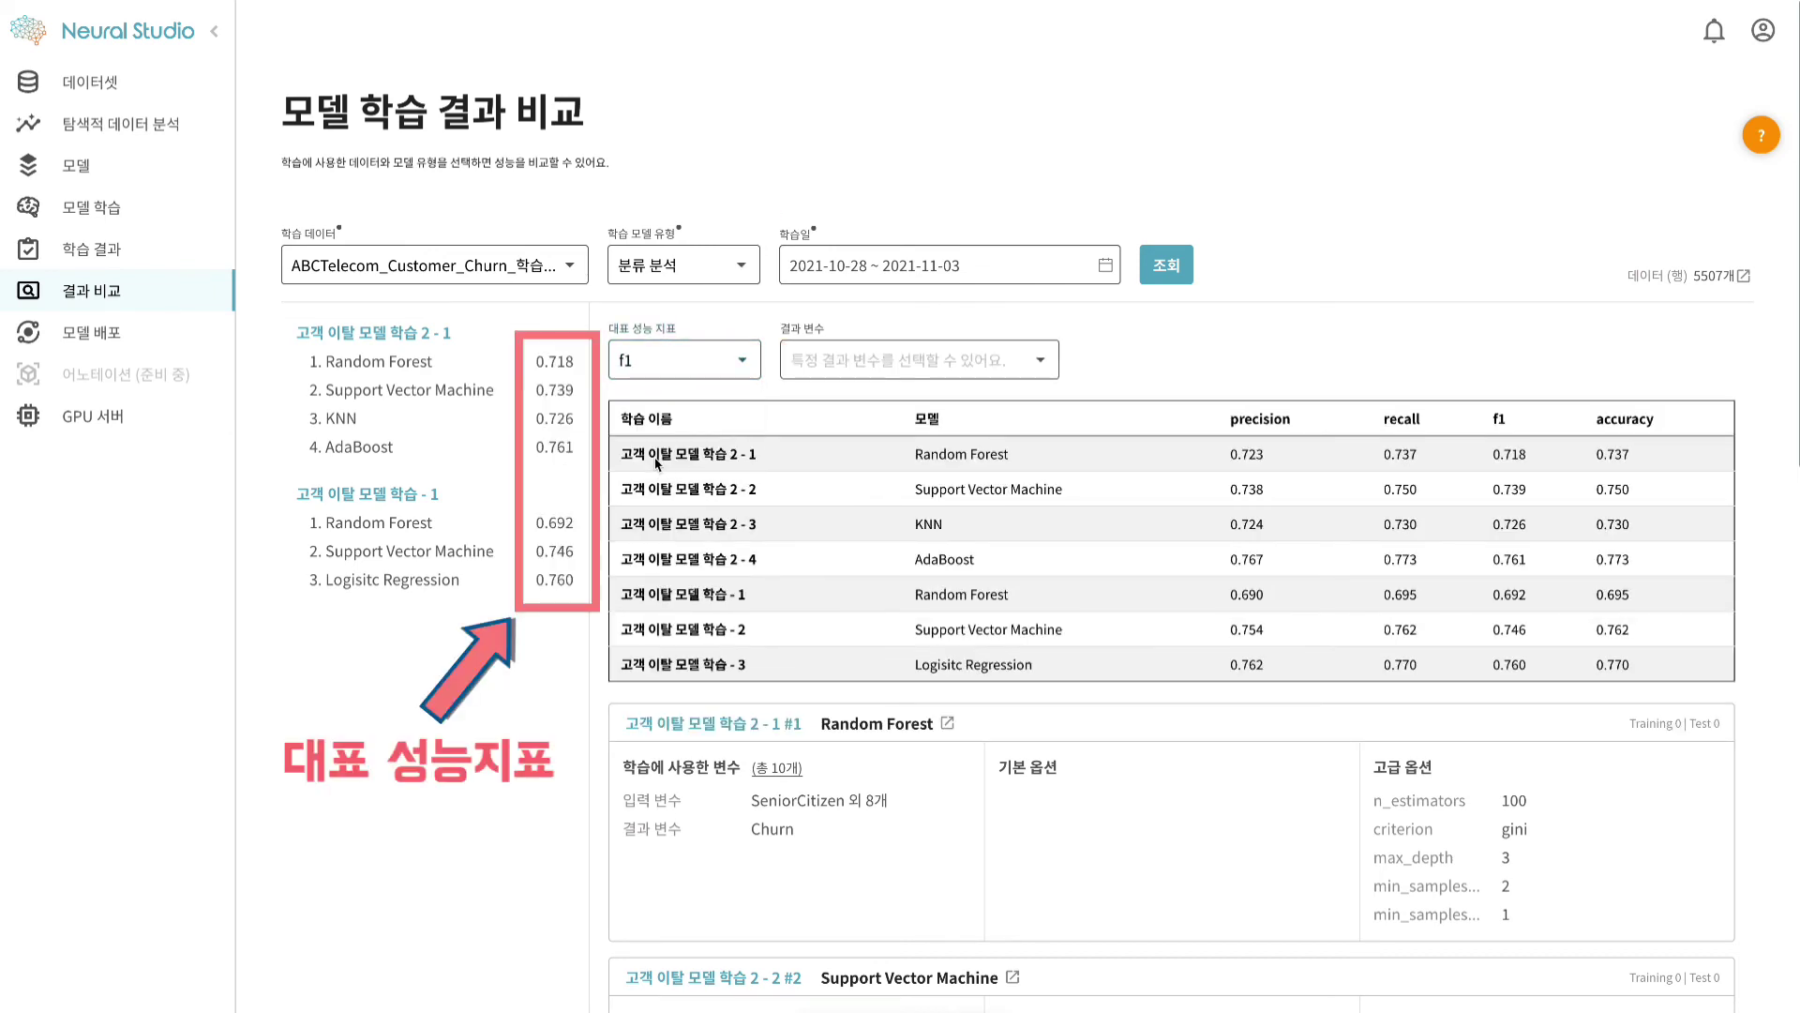
# Set the representative performance metric of the comparison to accuracy and review the trained models' scores, variables and options
pyautogui.click(698, 370)
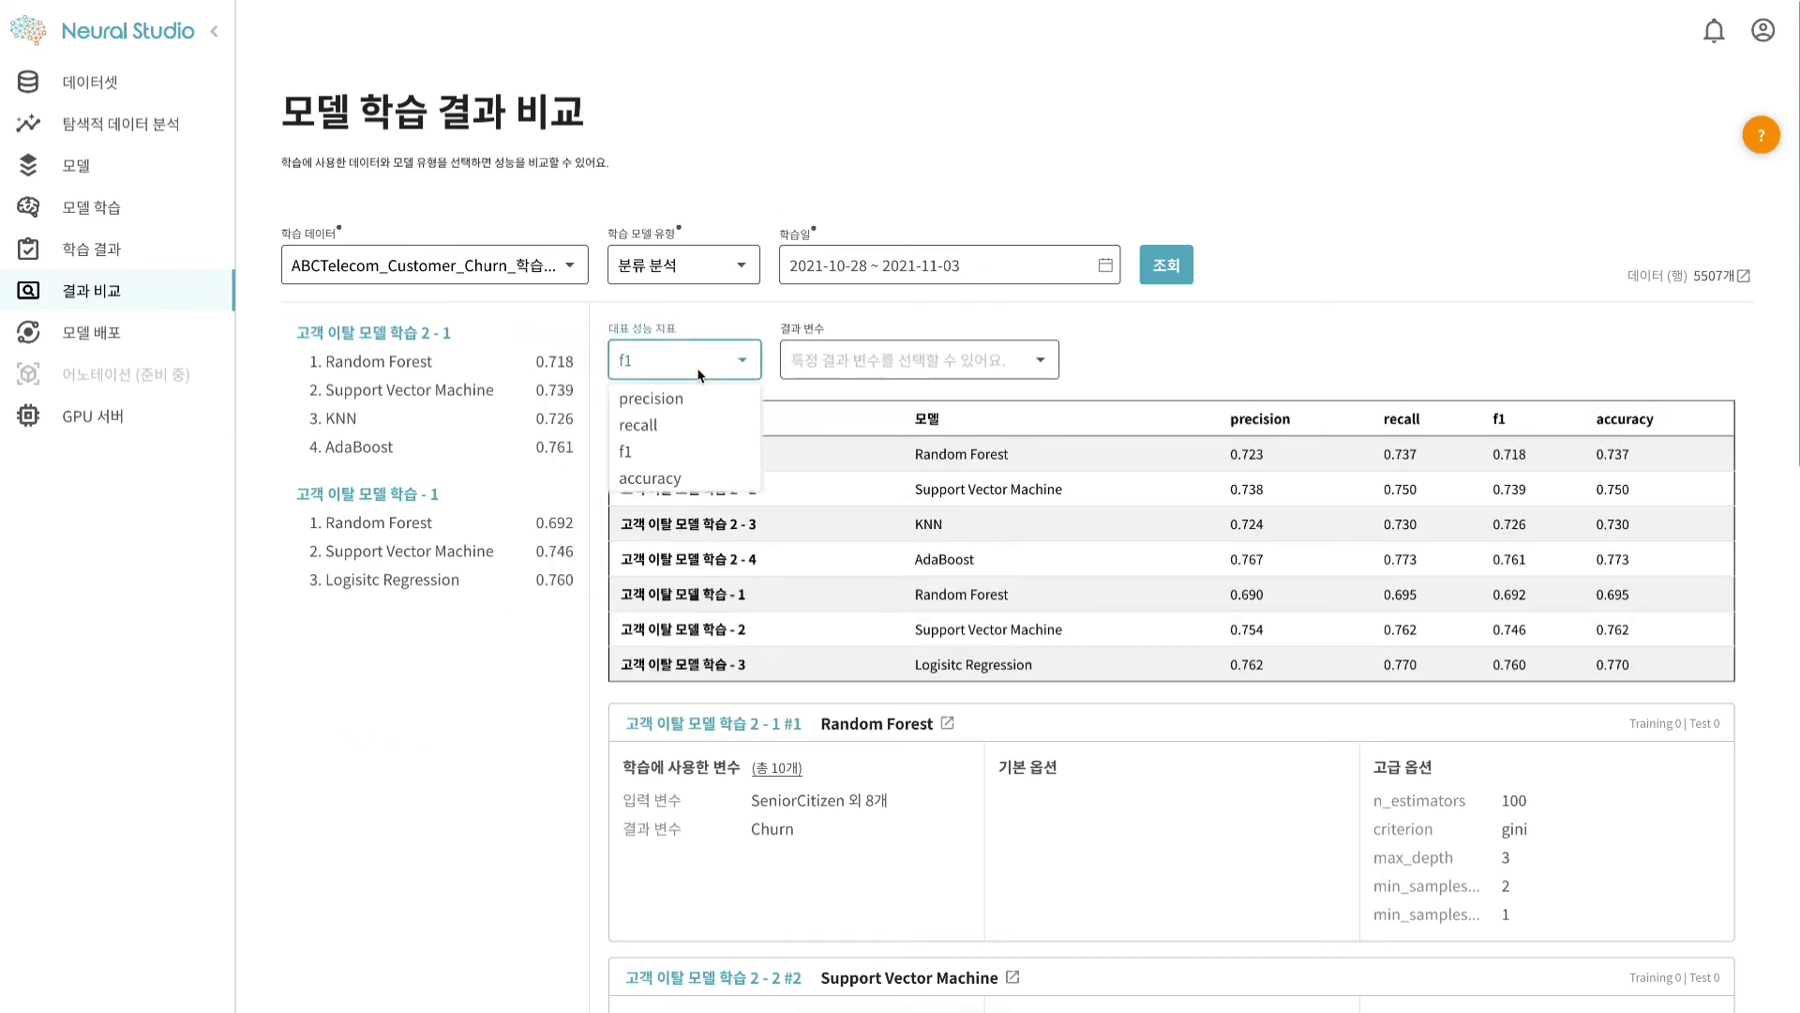
pyautogui.click(682, 478)
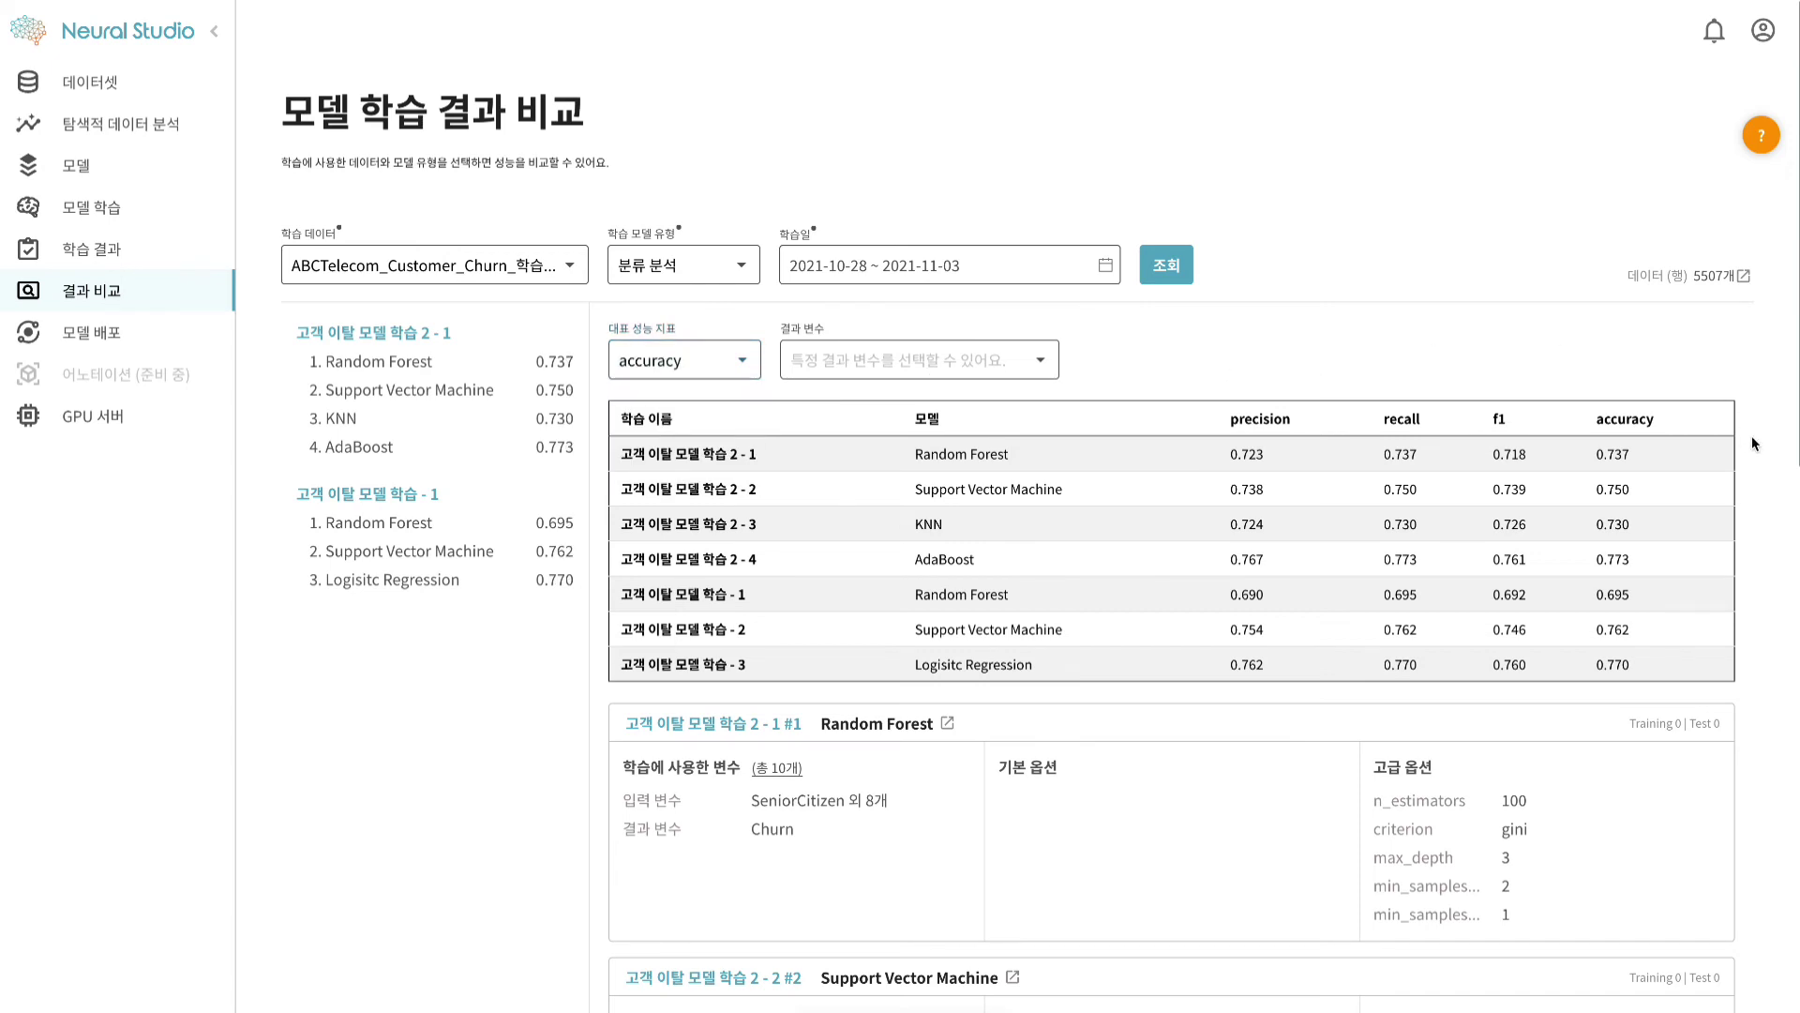
pyautogui.scroll(-4, 1751, 435)
pyautogui.scroll(-3, 1752, 435)
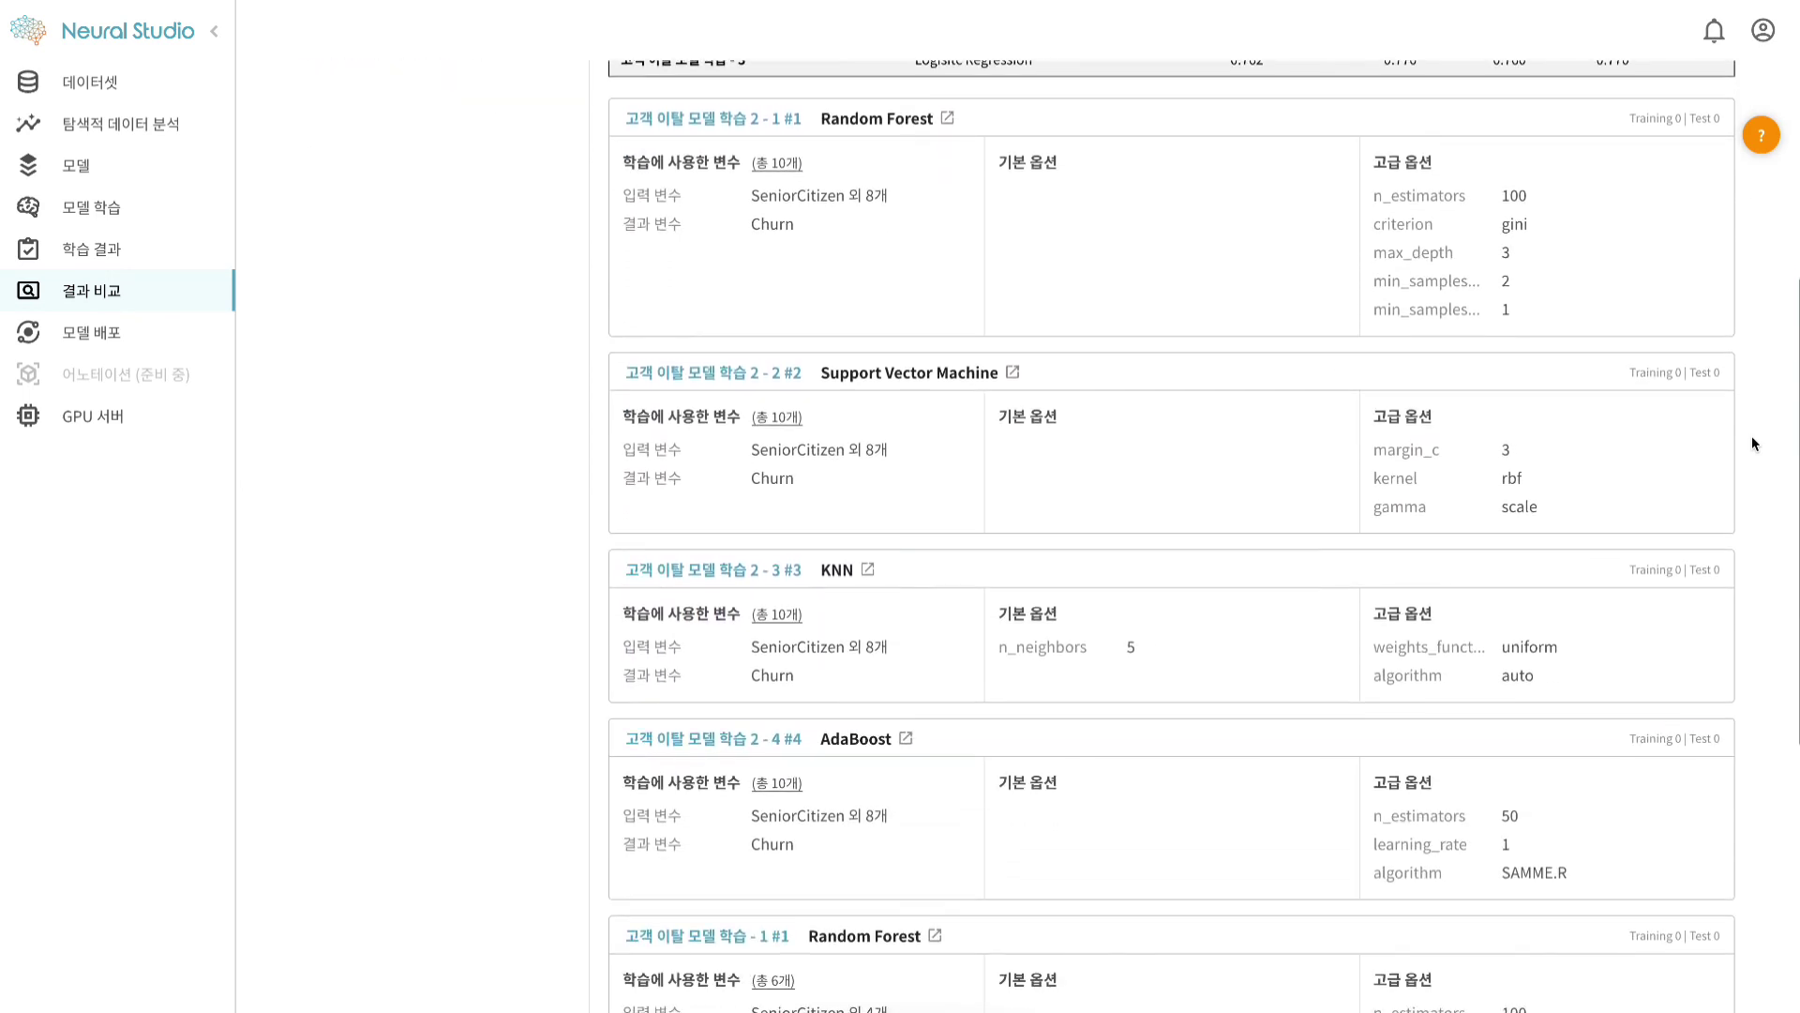
pyautogui.scroll(5, 1752, 437)
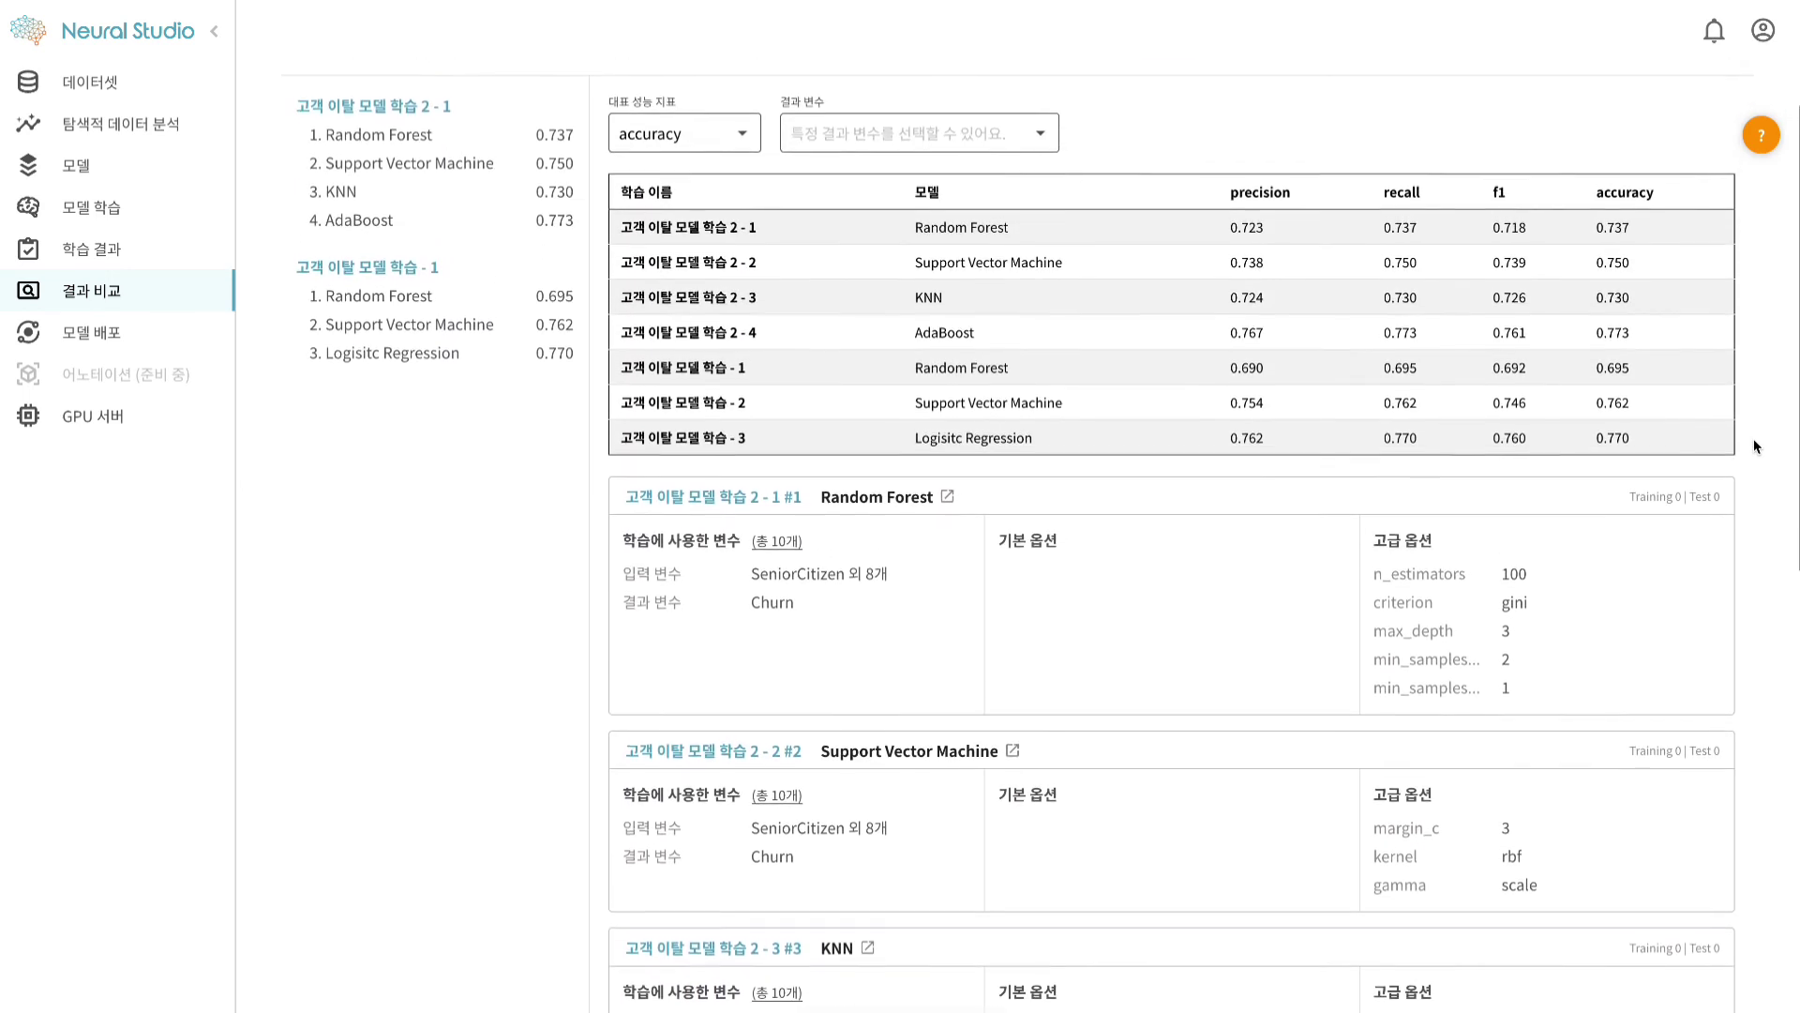
pyautogui.scroll(2, 1756, 447)
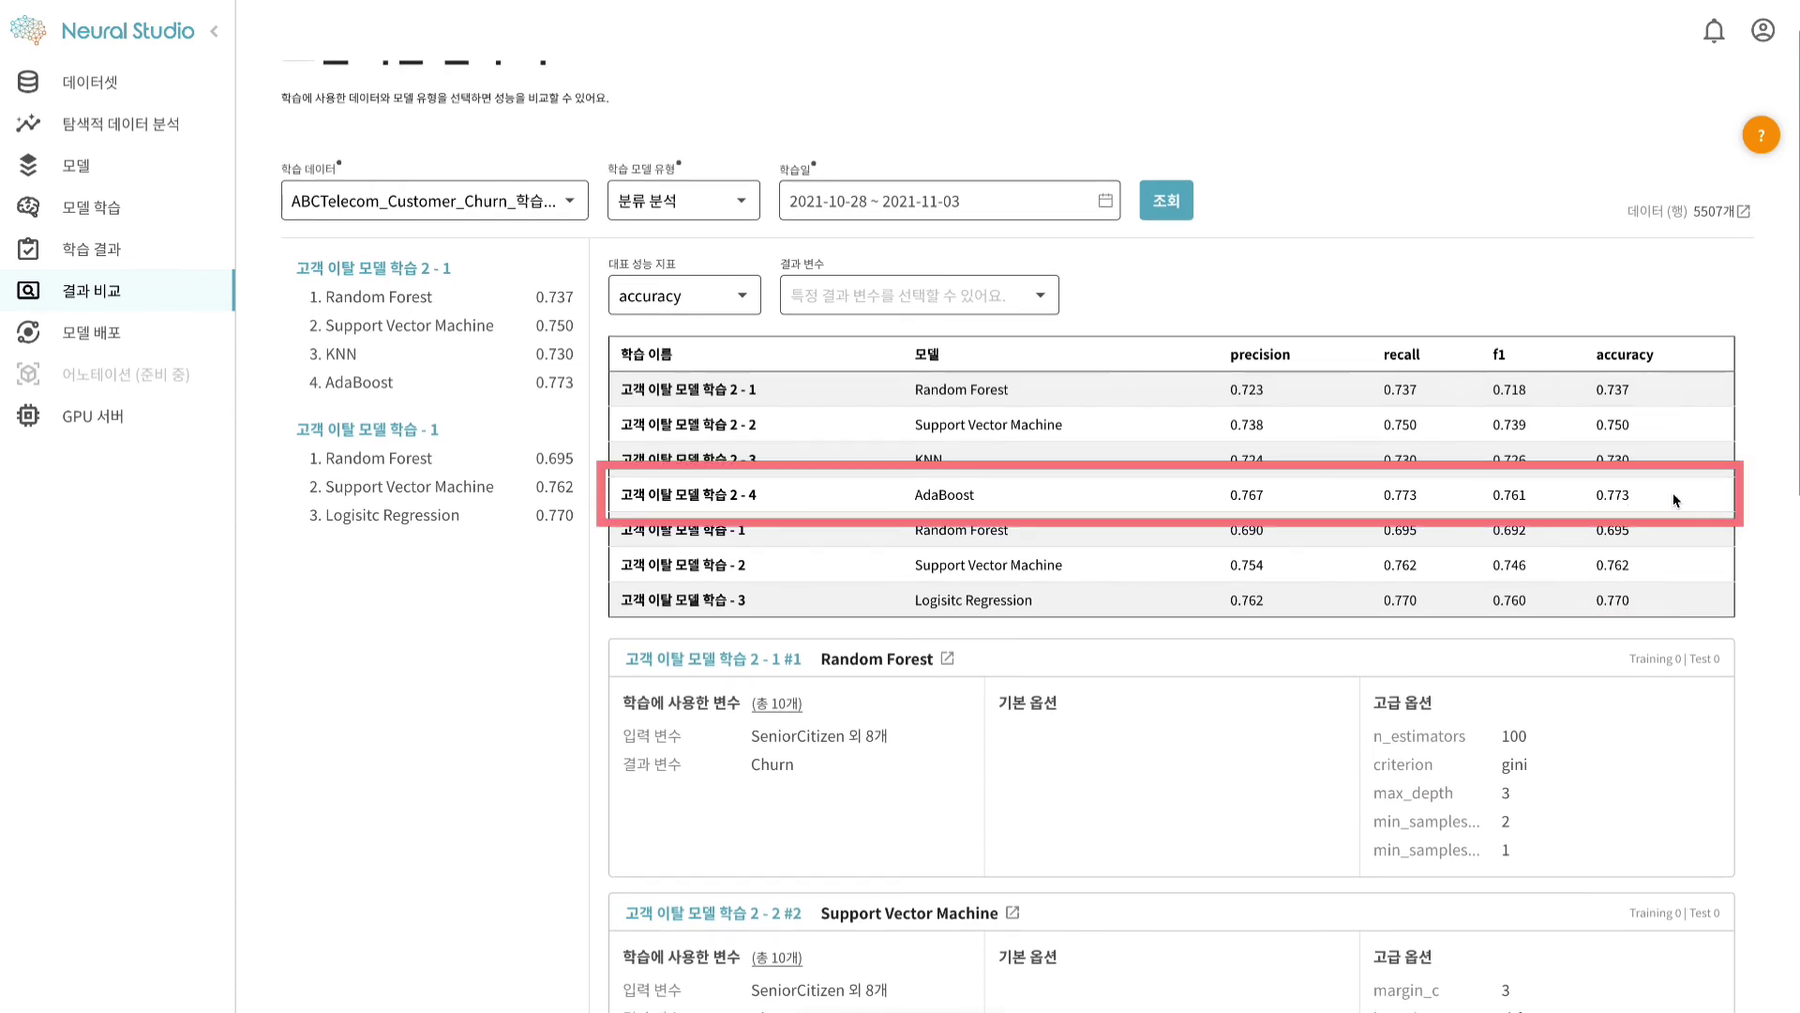
# Open the training result of the AdaBoost model 고객 이탈 모델 학습 2 - 4 and run inference on the customer data in its model test
pyautogui.scroll(-7, 1675, 502)
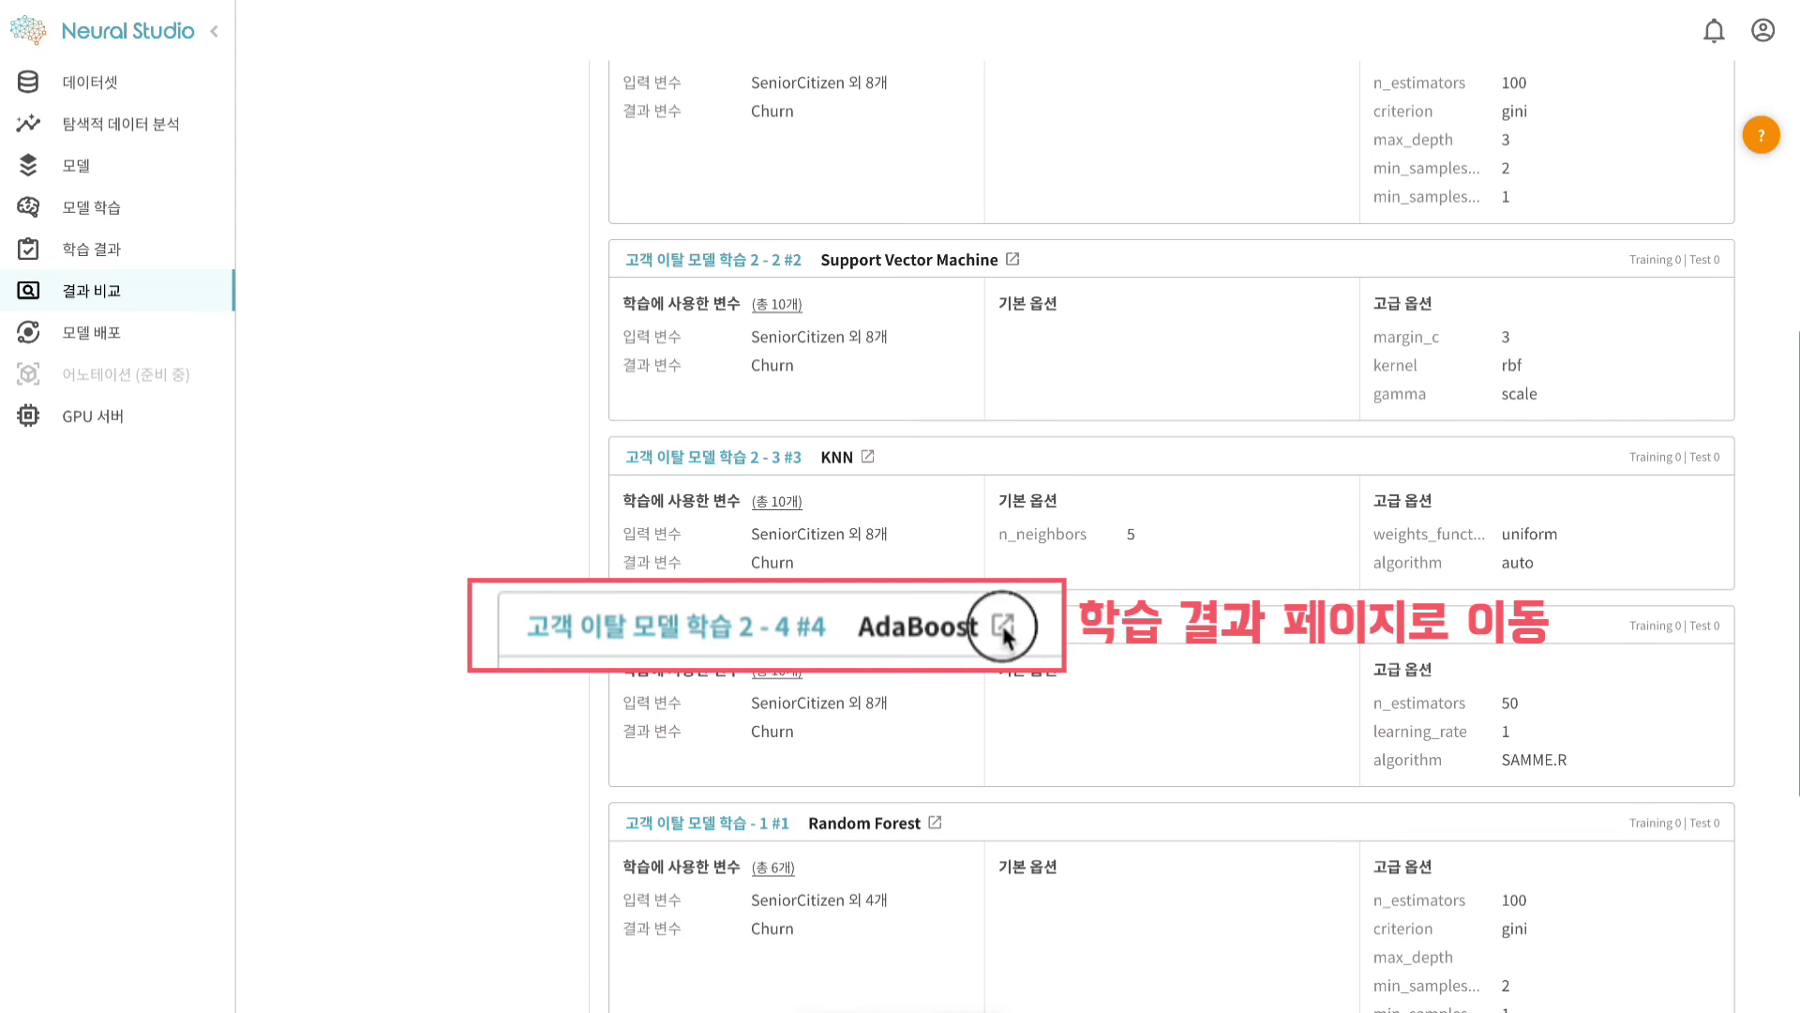
pyautogui.click(906, 626)
pyautogui.click(642, 283)
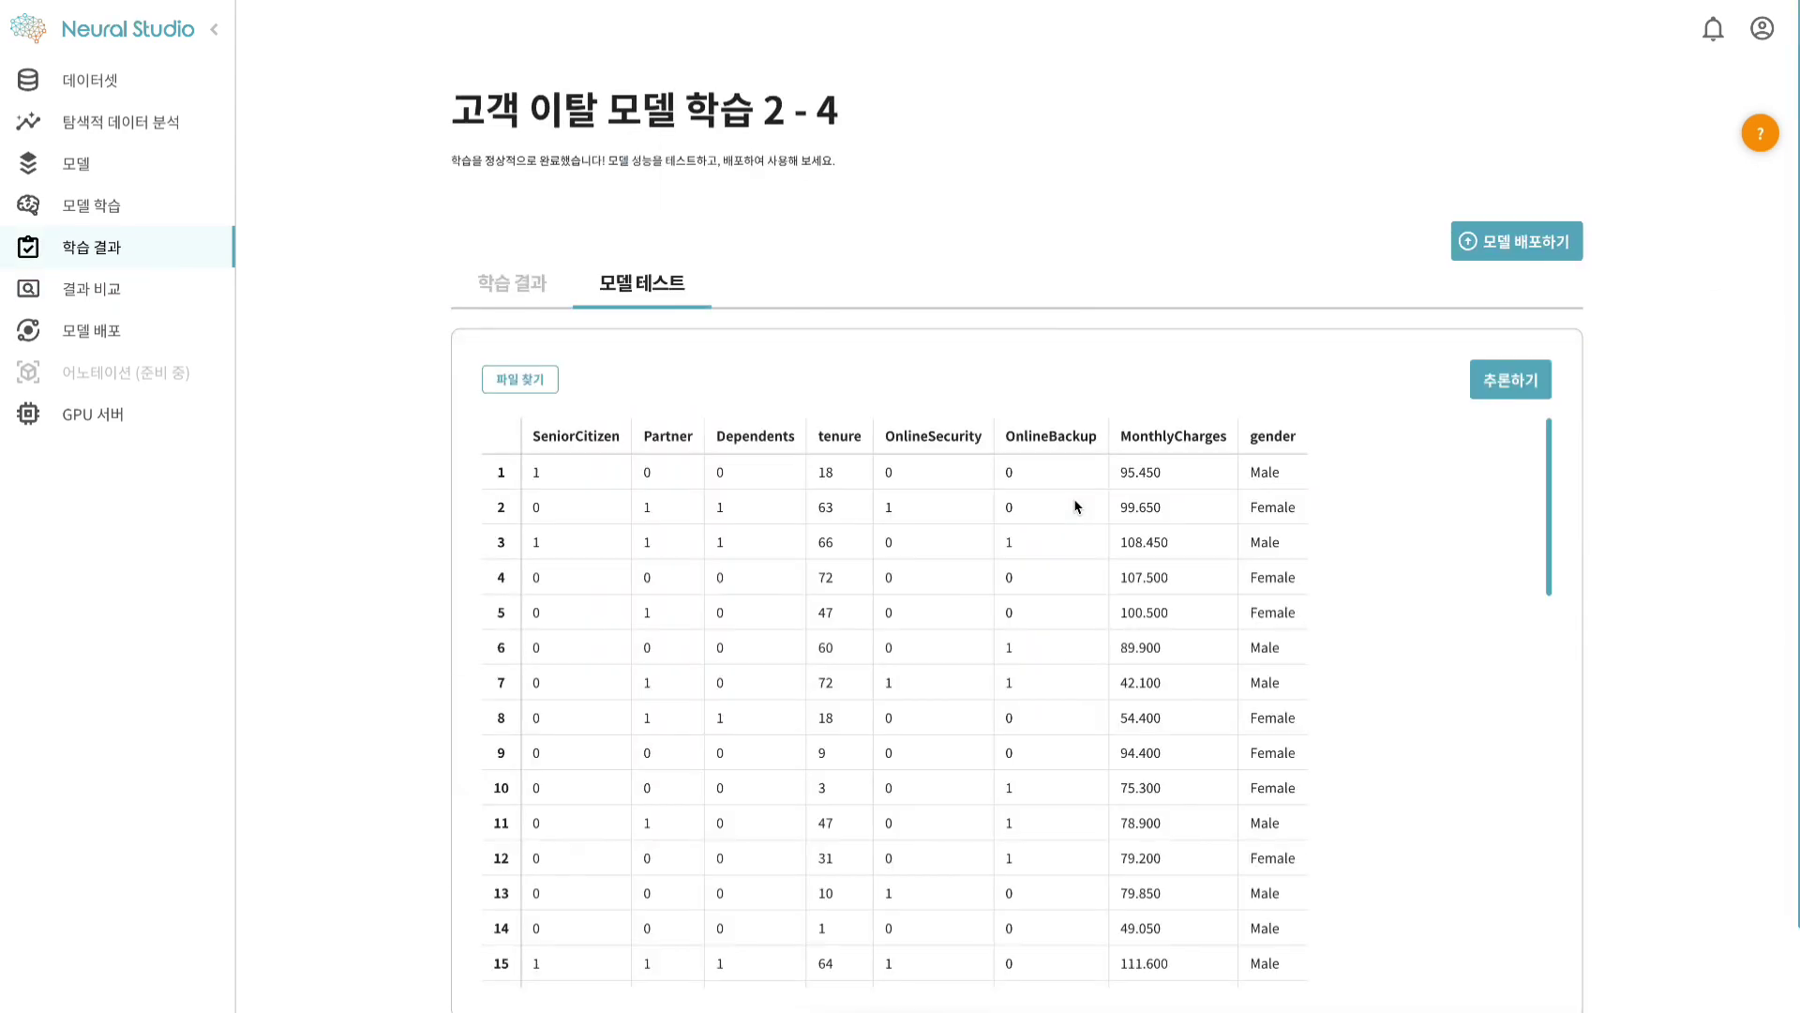
pyautogui.click(1518, 387)
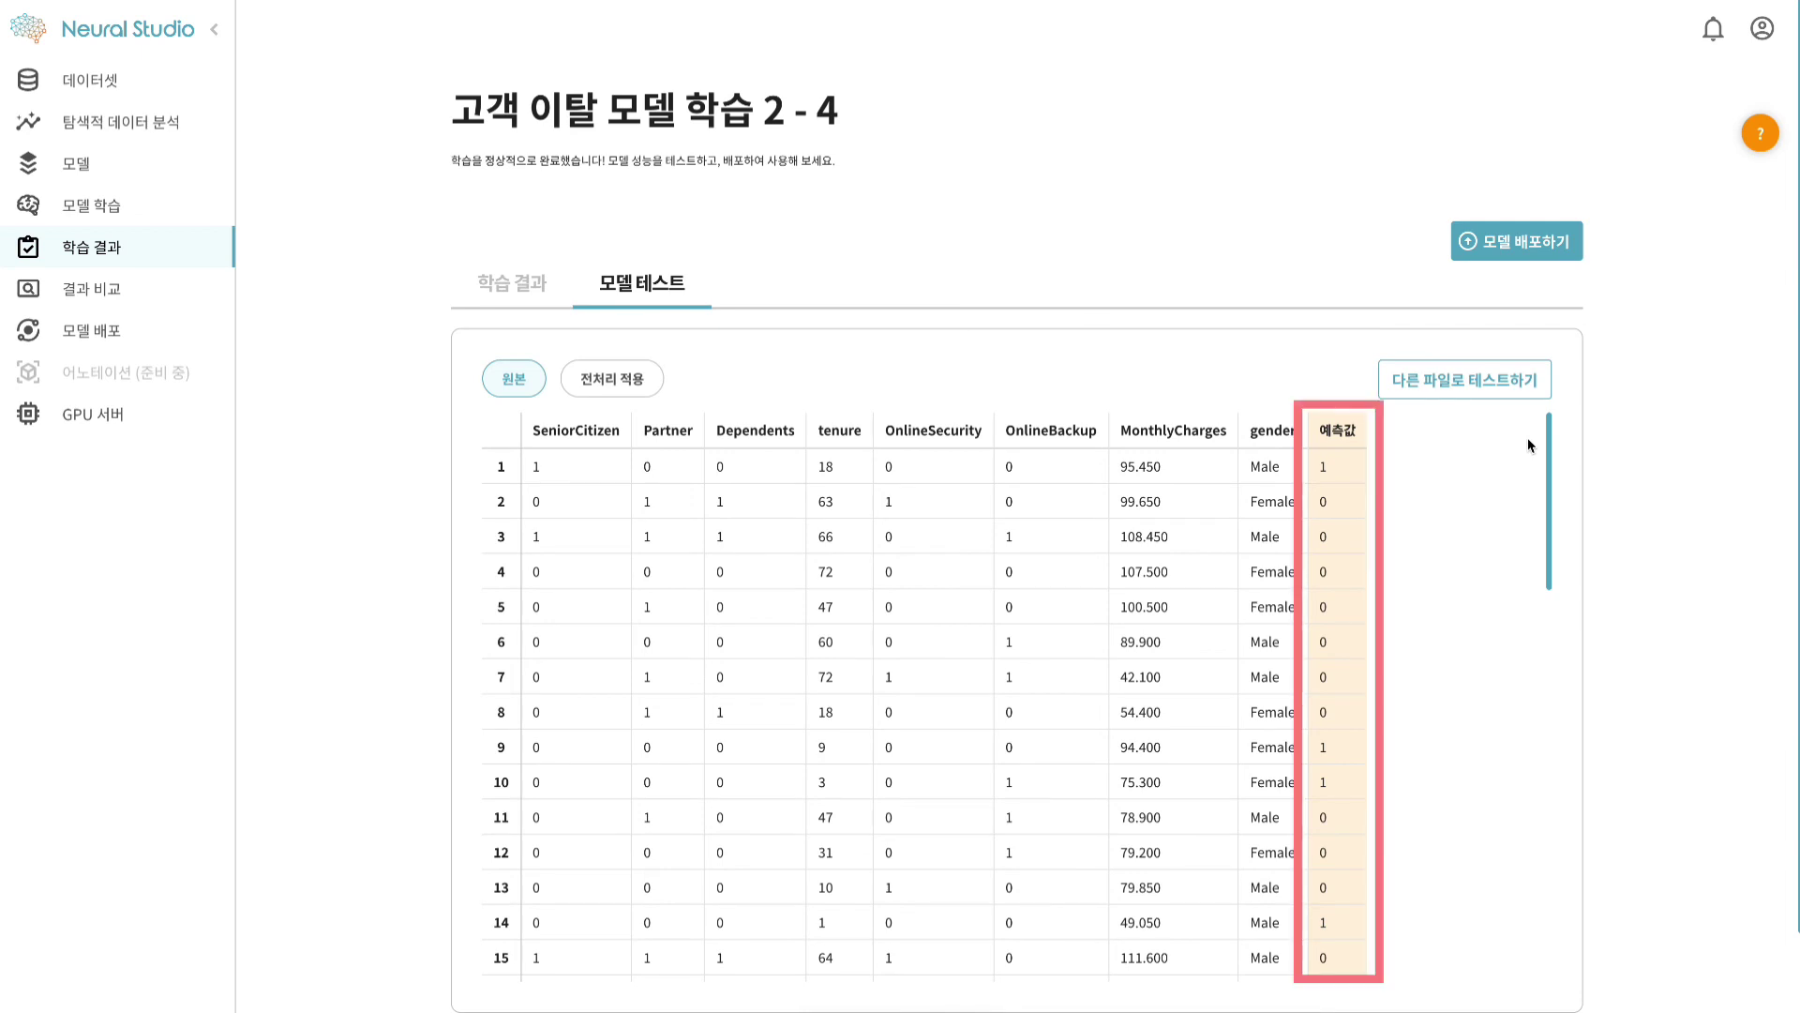